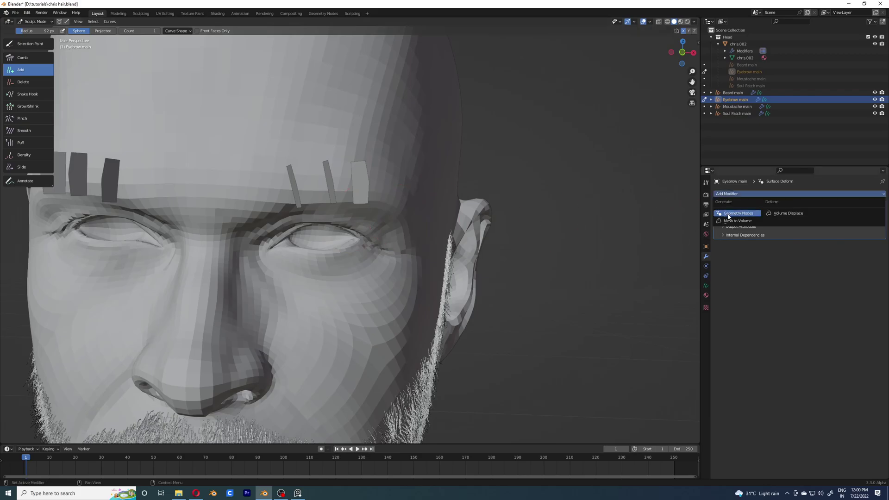
# Assign the Hair thickness node group to the new Geometry Nodes modifier on Eyebrow main and delete the old test hairs
pyautogui.click(741, 292)
pyautogui.moveTo(401, 207); pyautogui.dragTo(307, 187, button='middle')
pyautogui.press('KP_1')
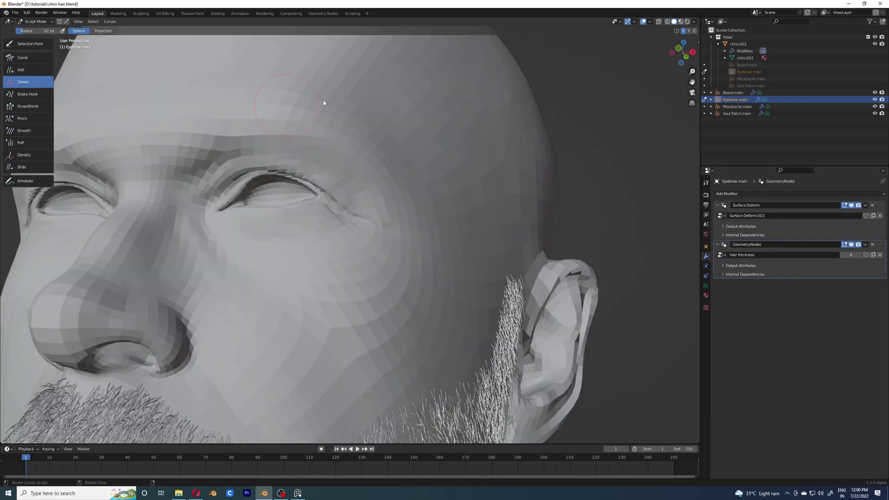
# Add the first guide hair at the inner end of the eyebrow and comb it into an outward curve close to the skin
pyautogui.scroll(5, 281, 224)
pyautogui.click(237, 221)
pyautogui.scroll(1, 230, 219)
pyautogui.press('c')
pyautogui.moveTo(394, 164)
pyautogui.mouseDown(button='middle')
pyautogui.moveTo(375, 178)
pyautogui.moveTo(288, 153)
pyautogui.moveTo(322, 293)
pyautogui.moveTo(556, 260)
pyautogui.mouseUp(button='middle')
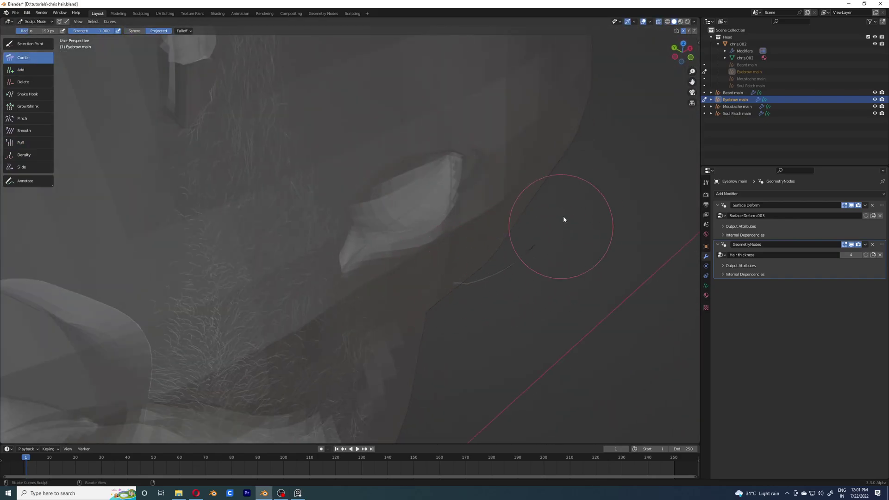
pyautogui.press('KP_1')
pyautogui.scroll(-2, 368, 182)
pyautogui.scroll(2, 387, 258)
pyautogui.scroll(-2, 415, 206)
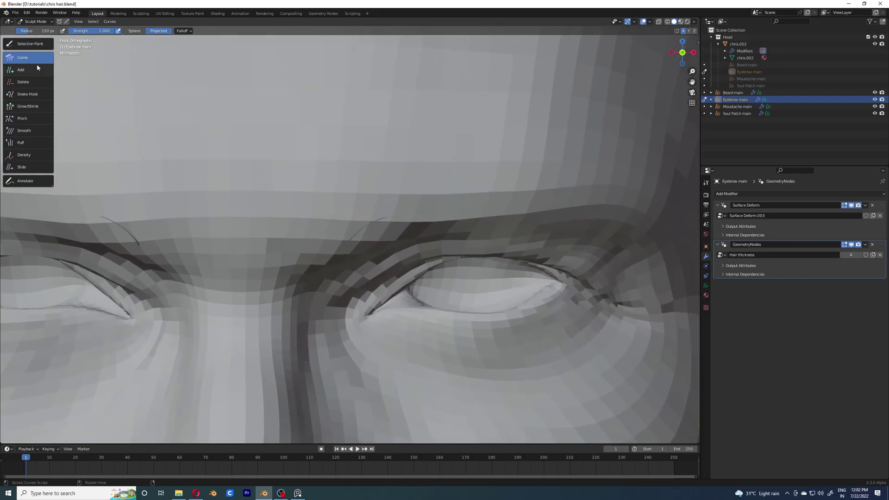
# Add a second guide hair above the first at the inner brow and comb it into an upright, slightly curved shape
pyautogui.click(39, 71)
pyautogui.scroll(1, 354, 261)
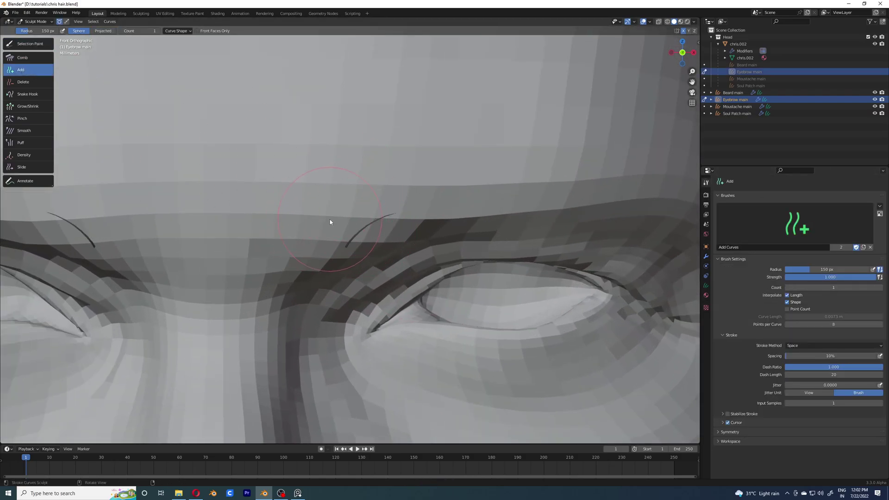
pyautogui.press('c')
pyautogui.moveTo(330, 223)
pyautogui.mouseDown()
pyautogui.moveTo(365, 179)
pyautogui.moveTo(313, 185)
pyautogui.mouseUp()
pyautogui.scroll(2, 317, 178)
pyautogui.scroll(-2, 357, 235)
pyautogui.press('r')
pyautogui.scroll(2, 360, 187)
pyautogui.scroll(3, 469, 252)
pyautogui.scroll(-3, 317, 252)
pyautogui.scroll(3, 302, 221)
# Add a third guide hair beside the upright one and comb it so its tip leans outward
pyautogui.press('a')
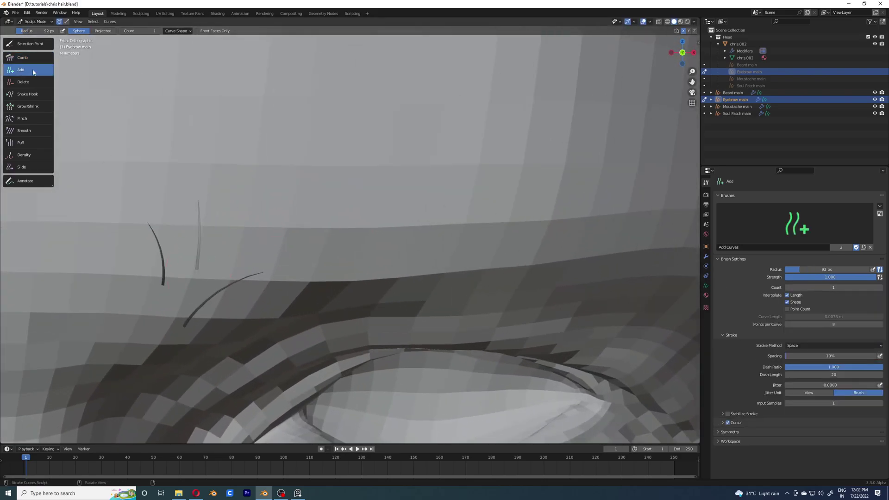
pyautogui.press('c')
pyautogui.scroll(-3, 266, 240)
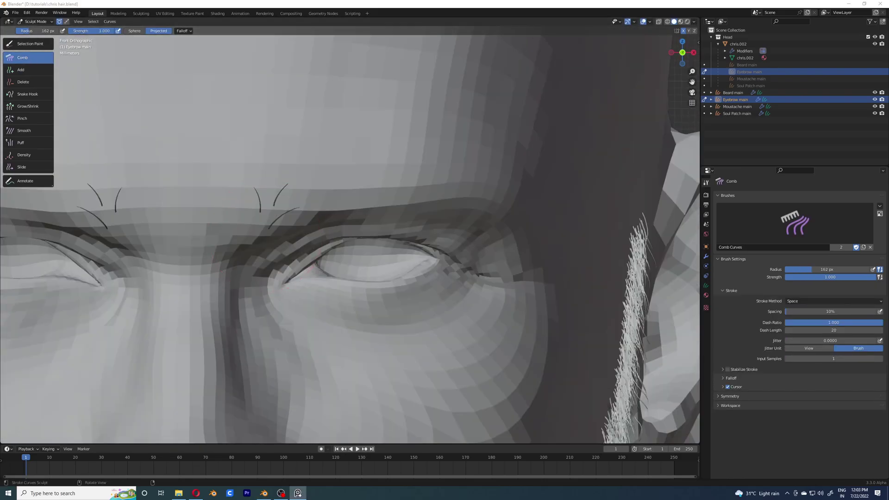
# Add a guide hair in the middle of the brow, lengthen it with Snake Hook and comb it outward
pyautogui.press('a')
pyautogui.scroll(4, 327, 224)
pyautogui.press('s')
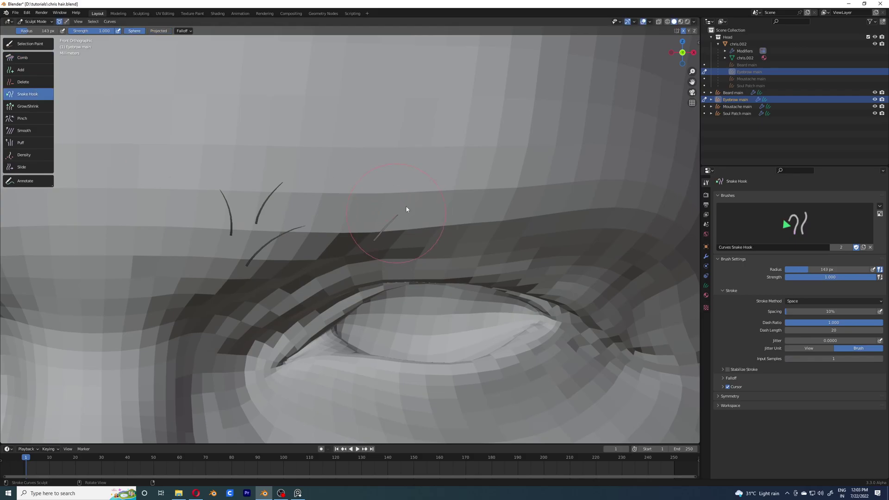
pyautogui.moveTo(324, 232); pyautogui.dragTo(338, 235, button='middle')
pyautogui.press('KP_1')
pyautogui.scroll(4, 358, 268)
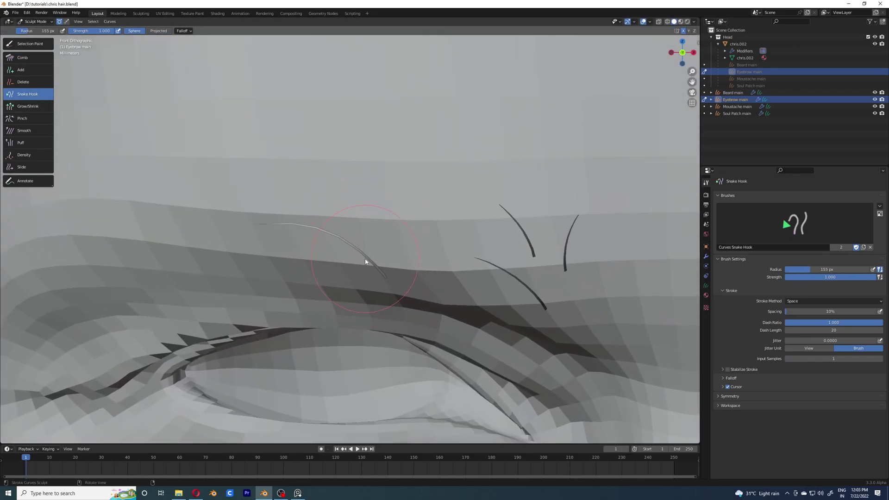
pyautogui.scroll(-5, 284, 226)
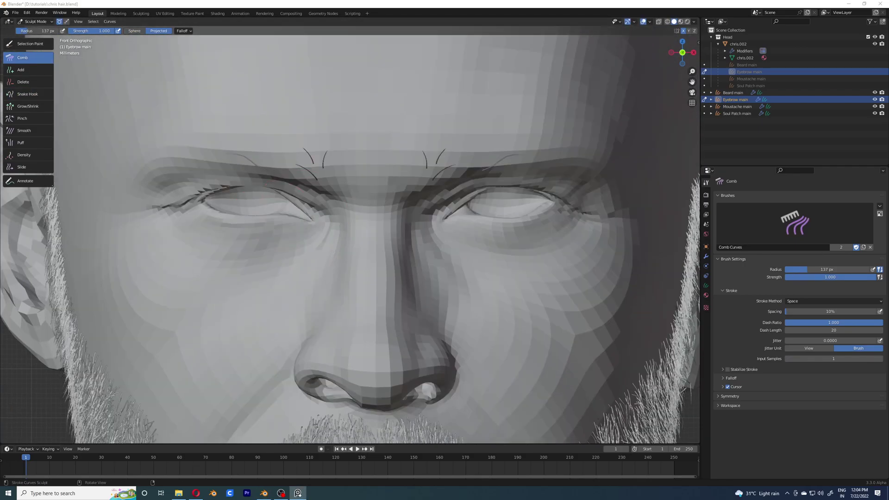
# Add two guide hairs beside the lower inner hair and comb them into matching outward curves
pyautogui.scroll(5, 368, 249)
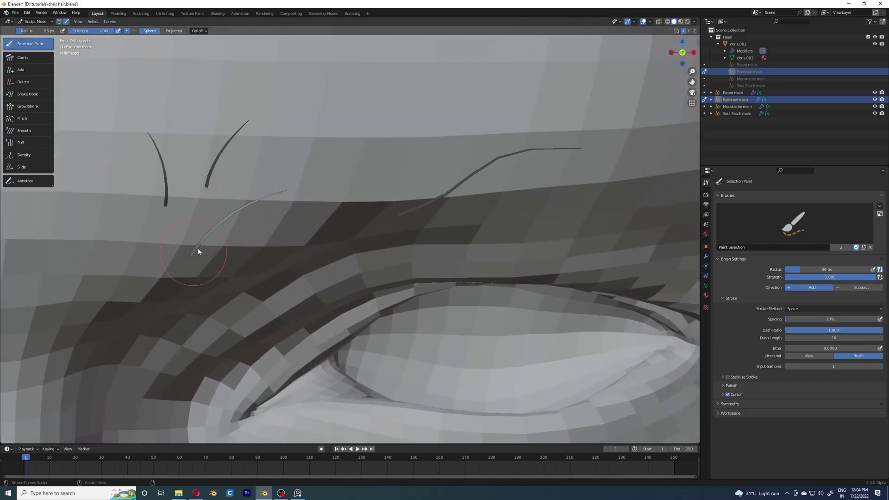
pyautogui.press('a')
pyautogui.click(267, 239)
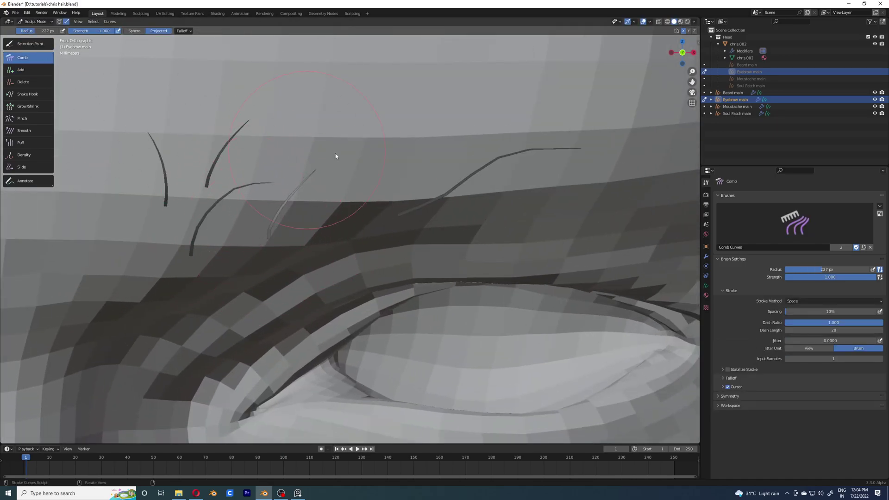
pyautogui.click(250, 240)
pyautogui.scroll(-2, 260, 209)
pyautogui.scroll(3, 331, 201)
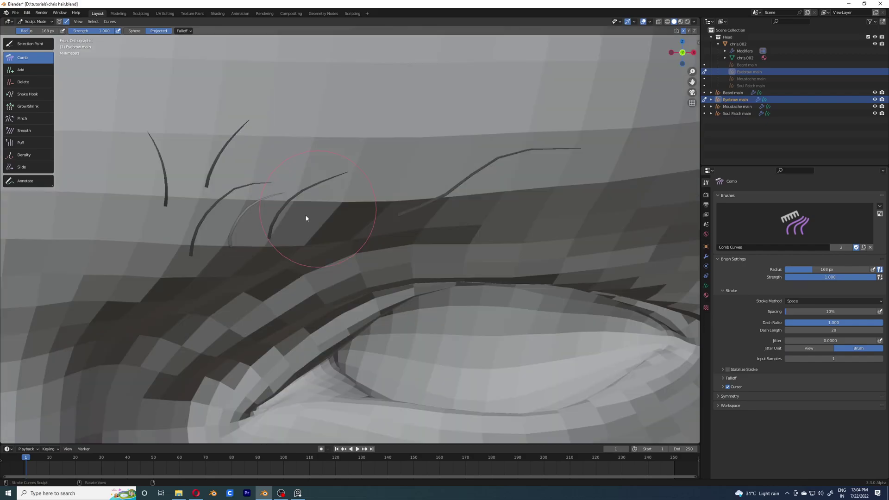
pyautogui.scroll(-2, 338, 194)
pyautogui.press('c')
pyautogui.scroll(2, 261, 241)
pyautogui.moveTo(261, 241); pyautogui.dragTo(323, 236, button='middle')
pyautogui.scroll(3, 323, 236)
# Add a guide hair on the upper edge of the inner brow and comb it down and outward
pyautogui.press('a')
pyautogui.click(279, 147)
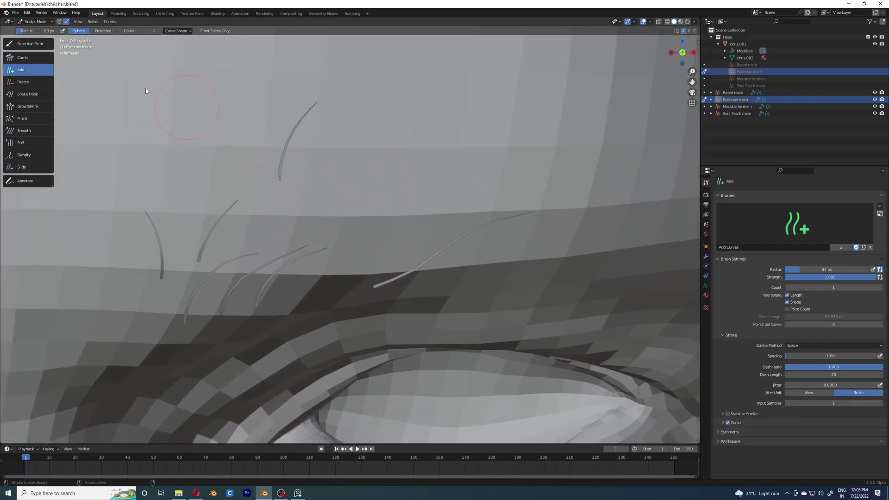
pyautogui.click(23, 58)
pyautogui.moveTo(278, 93); pyautogui.dragTo(306, 195)
# Add a guide hair on the outer part of the brow, comb it and stretch it outward with Snake Hook
pyautogui.press('a')
pyautogui.scroll(-4, 371, 221)
pyautogui.scroll(5, 369, 289)
pyautogui.press('f')
pyautogui.click(428, 229)
pyautogui.press('c')
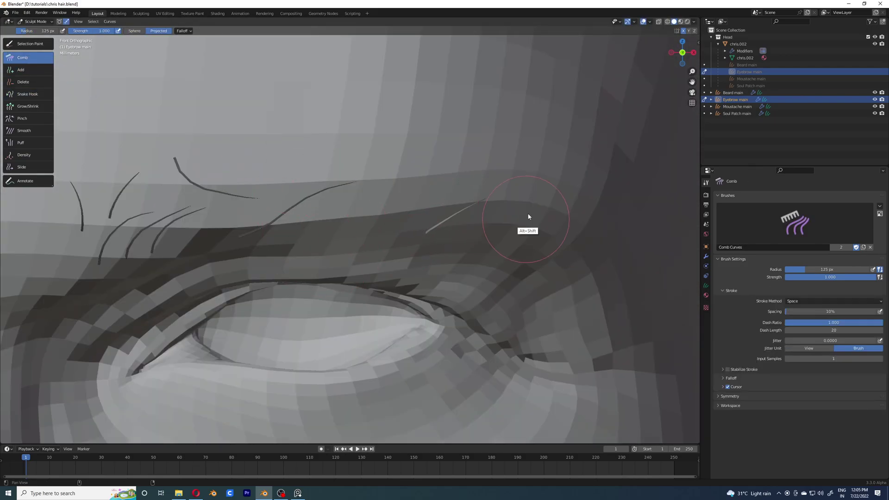
pyautogui.scroll(4, 437, 245)
pyautogui.scroll(-4, 453, 219)
pyautogui.press('k')
pyautogui.scroll(2, 403, 218)
pyautogui.moveTo(408, 214); pyautogui.dragTo(460, 205)
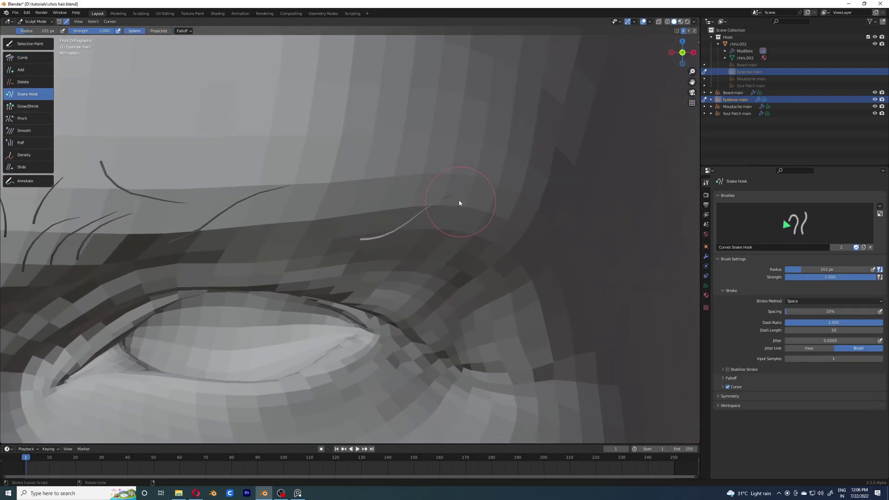
pyautogui.scroll(3, 430, 207)
# Set the curves' additional subdivision to 2 in the render settings and return to sculpting the eyebrow
pyautogui.hotkey('ctrl', 'Tab')
pyautogui.click(707, 193)
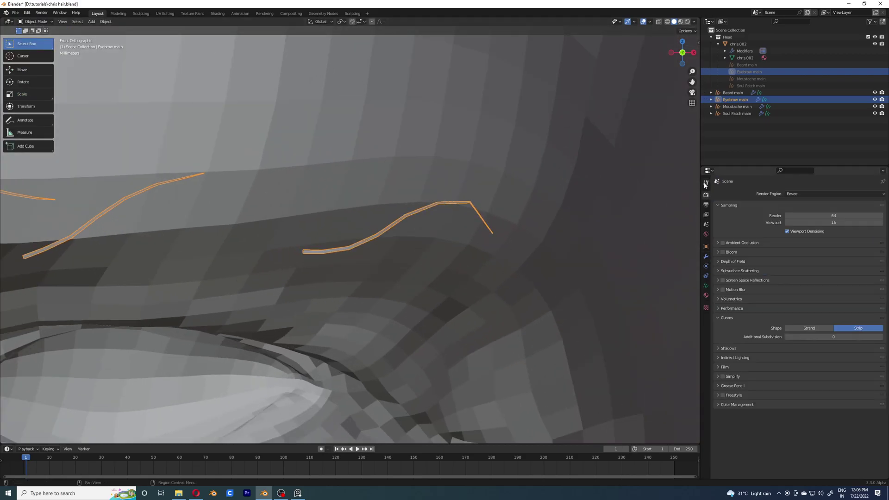
pyautogui.keyDown('ctrl'); pyautogui.scroll(2, 880, 341); pyautogui.keyUp('ctrl')
pyautogui.scroll(-3, 366, 227)
pyautogui.hotkey('ctrl', 'Tab')
# Refine the long middle and outer brow hairs with the Comb and Smooth brushes
pyautogui.scroll(5, 458, 234)
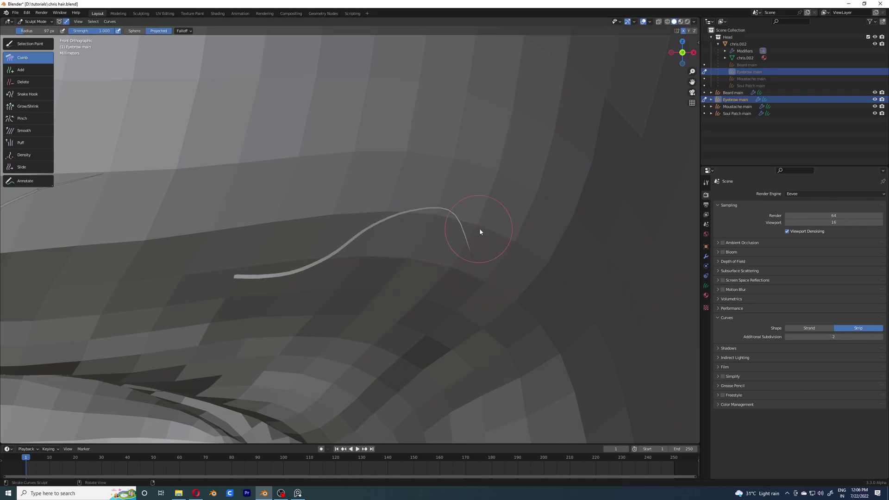
pyautogui.scroll(-1, 475, 233)
pyautogui.click(110, 21)
pyautogui.scroll(-5, 371, 233)
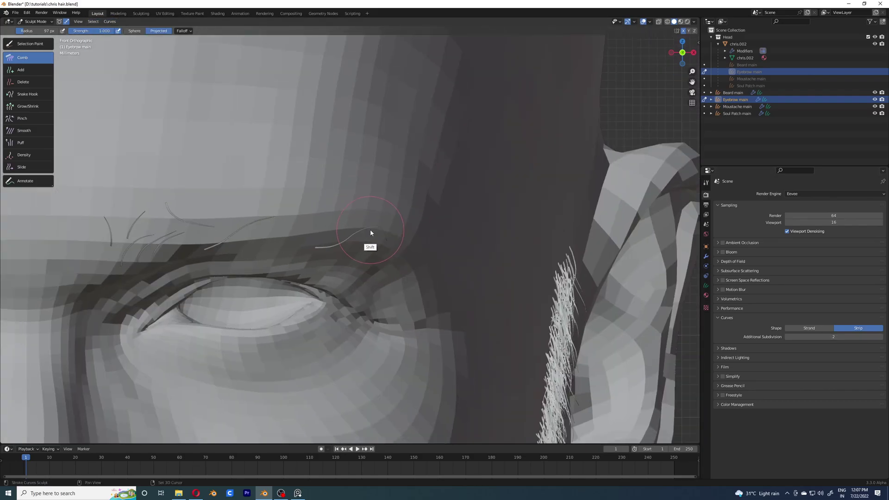
pyautogui.scroll(5, 350, 231)
pyautogui.press('s')
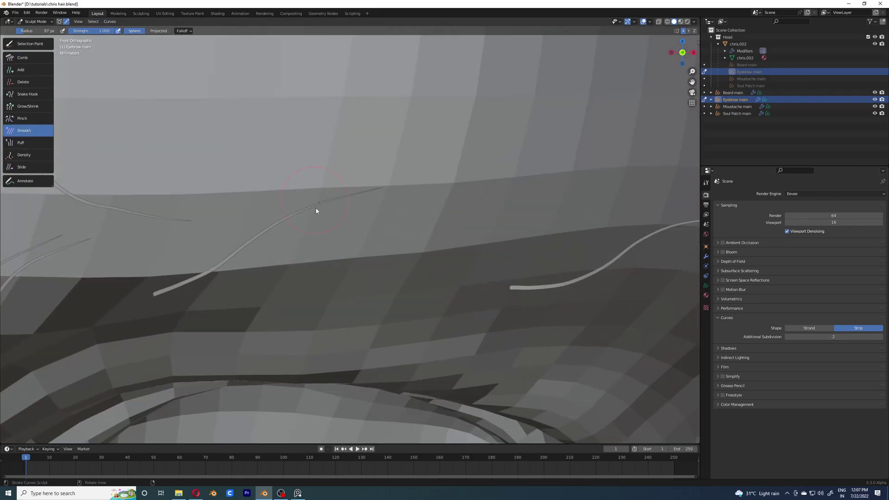
pyautogui.scroll(-3, 440, 238)
pyautogui.scroll(4, 184, 265)
# Delete the outer brow hair and replace it with one using 16 points per curve, bent over the brow end with Snake Hook
pyautogui.press('x')
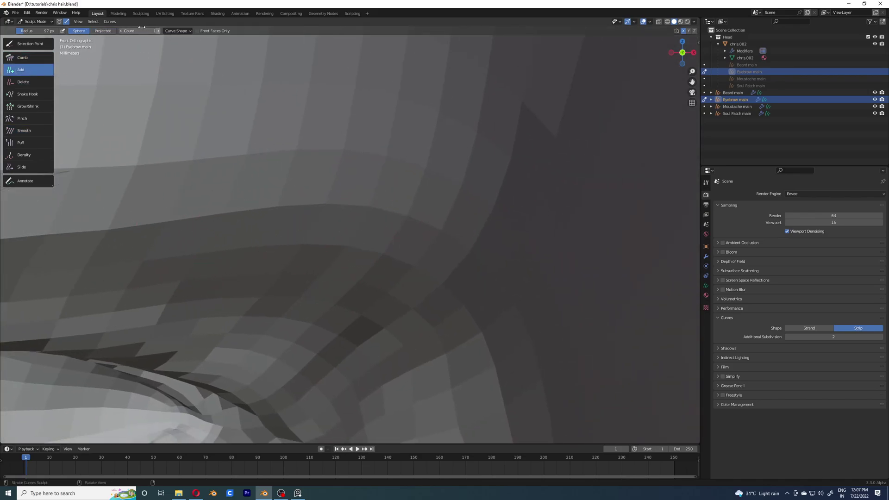
pyautogui.click(706, 182)
pyautogui.scroll(-3, 247, 216)
pyautogui.press('c')
pyautogui.scroll(3, 377, 238)
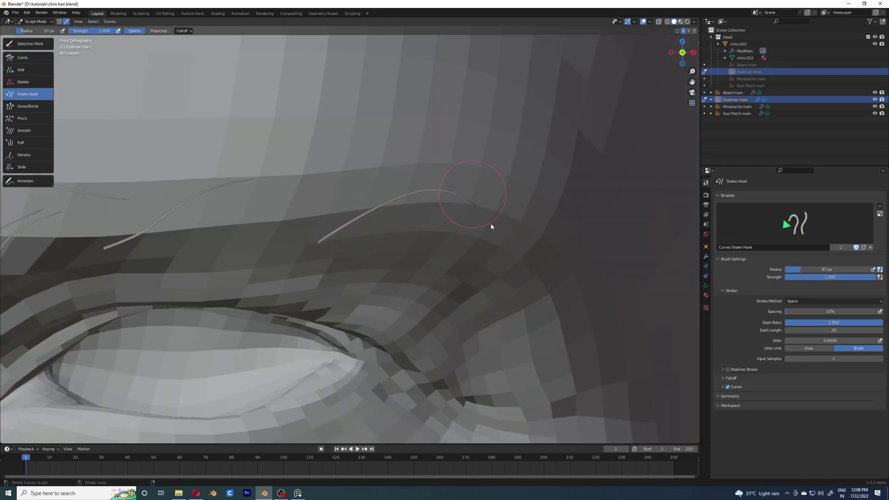
pyautogui.scroll(1, 346, 242)
pyautogui.press('f')
# Comb the guide hairs from an angled view so they follow the forehead surface
pyautogui.moveTo(542, 193)
pyautogui.keyDown('shift'); pyautogui.mouseDown(button='middle')
pyautogui.moveTo(436, 203)
pyautogui.moveTo(390, 313)
pyautogui.moveTo(364, 93)
pyautogui.moveTo(412, 293)
pyautogui.moveTo(325, 273)
pyautogui.moveTo(418, 257)
pyautogui.moveTo(403, 260)
pyautogui.moveTo(338, 180)
pyautogui.moveTo(232, 254)
pyautogui.moveTo(268, 246)
pyautogui.mouseUp(button='middle'); pyautogui.keyUp('shift')
pyautogui.scroll(5, 357, 311)
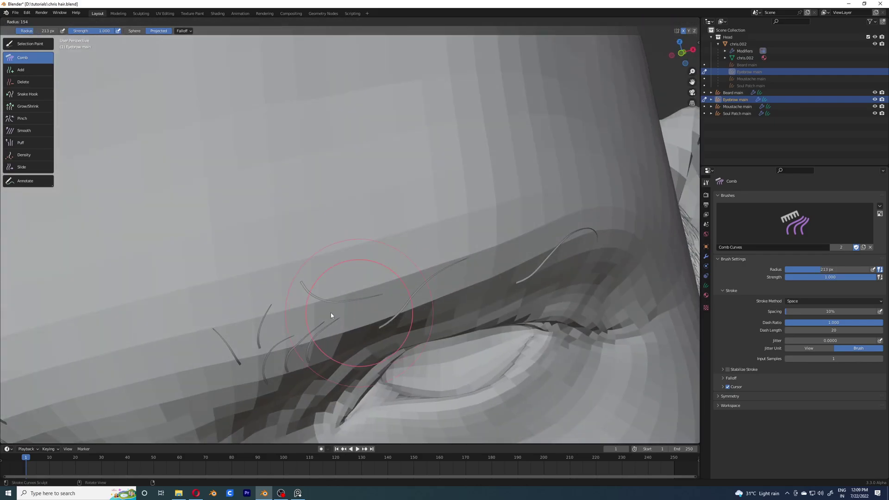
pyautogui.scroll(-5, 361, 278)
pyautogui.moveTo(351, 242); pyautogui.dragTo(395, 230, button='middle')
pyautogui.hotkey('shift', 'space')
pyautogui.press('KP_1')
# Add a guide hair above the middle of the brow and shape it down and outward with Comb and Snake Hook
pyautogui.click(406, 207)
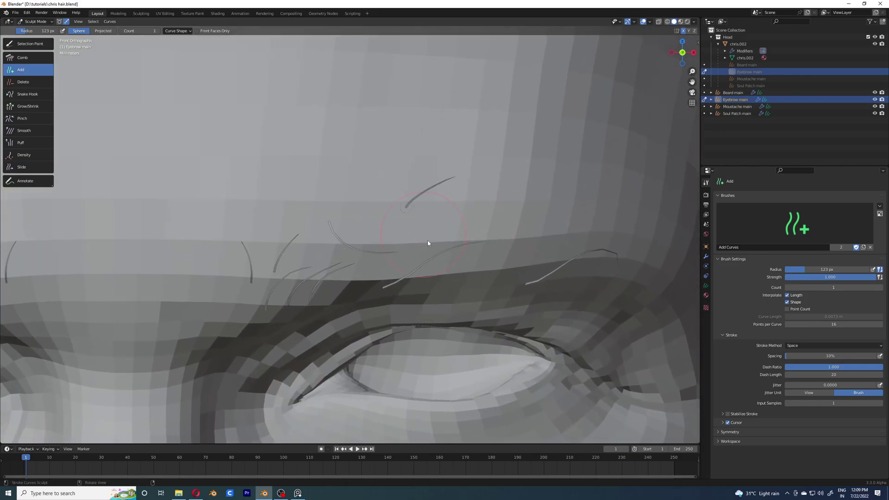
pyautogui.press('c')
pyautogui.scroll(2, 477, 252)
pyautogui.press('k')
pyautogui.scroll(-3, 471, 196)
pyautogui.scroll(3, 401, 246)
# Add a guide hair on the upper outer brow, stretch it with Snake Hook and comb it along the skin
pyautogui.press('a')
pyautogui.scroll(1, 362, 189)
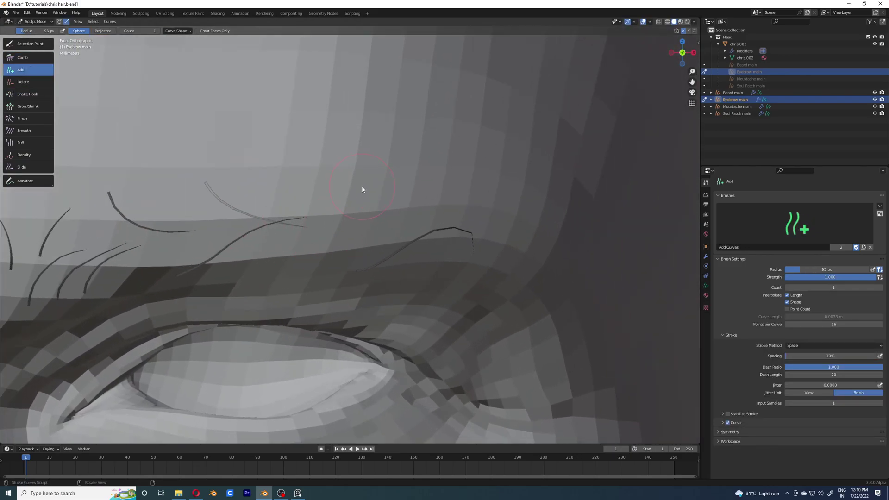
pyautogui.press('c')
pyautogui.scroll(2, 326, 247)
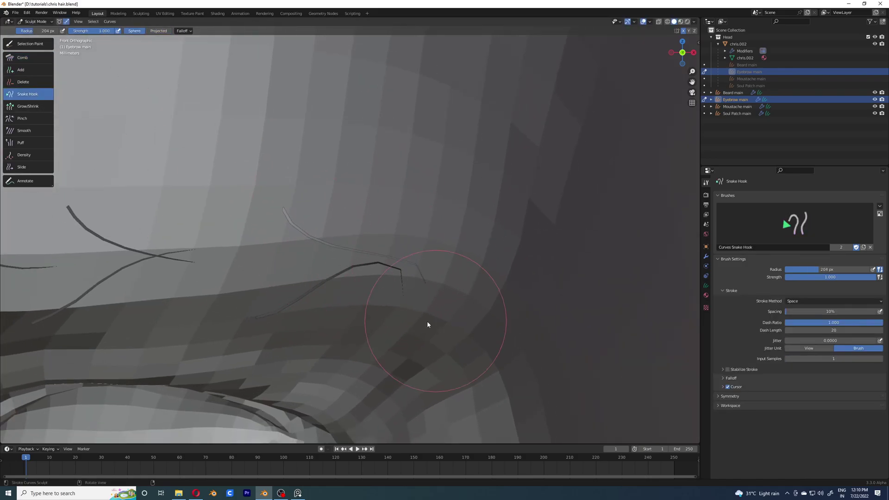
pyautogui.press('c')
pyautogui.moveTo(382, 241); pyautogui.dragTo(353, 296, button='middle')
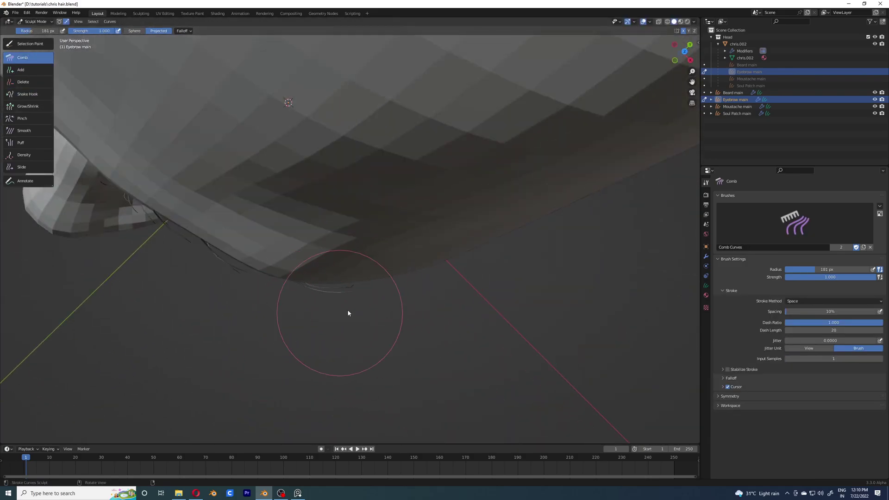
pyautogui.press('KP_1')
# Add two more guide hairs on the outer brow, comb them outward, and set the curves' additional subdivision to 1
pyautogui.scroll(3, 362, 281)
pyautogui.scroll(-3, 326, 274)
pyautogui.scroll(5, 416, 169)
pyautogui.press('a')
pyautogui.moveTo(416, 168); pyautogui.dragTo(374, 330, button='middle')
pyautogui.press('KP_1')
pyautogui.scroll(2, 159, 113)
pyautogui.press('c')
pyautogui.scroll(4, 327, 222)
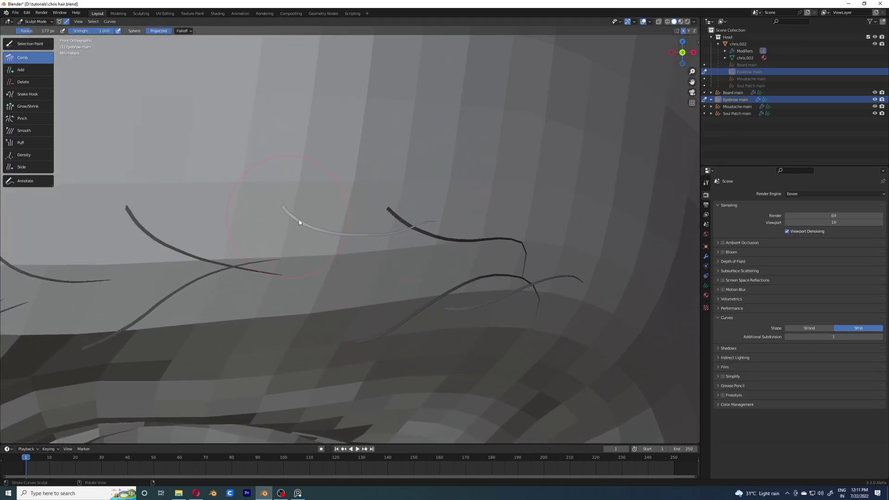
# Add further guide hairs one at a time along the middle and outer brow, combing each one outward
pyautogui.moveTo(385, 244)
pyautogui.keyDown('alt'); pyautogui.mouseDown()
pyautogui.moveTo(312, 218)
pyautogui.moveTo(333, 201)
pyautogui.moveTo(404, 224)
pyautogui.moveTo(333, 214)
pyautogui.moveTo(354, 231)
pyautogui.moveTo(428, 253)
pyautogui.moveTo(389, 260)
pyautogui.moveTo(359, 279)
pyautogui.moveTo(304, 212)
pyautogui.moveTo(379, 200)
pyautogui.moveTo(387, 242)
pyautogui.moveTo(381, 318)
pyautogui.moveTo(338, 246)
pyautogui.moveTo(359, 284)
pyautogui.moveTo(365, 193)
pyautogui.moveTo(292, 218)
pyautogui.moveTo(347, 229)
pyautogui.moveTo(335, 244)
pyautogui.moveTo(248, 252)
pyautogui.mouseUp(); pyautogui.keyUp('alt')
pyautogui.press('a')
pyautogui.keyDown('ctrl'); pyautogui.moveTo(365, 303); pyautogui.dragTo(267, 292, button='middle'); pyautogui.keyUp('ctrl')
pyautogui.press('c')
pyautogui.press('a')
pyautogui.press('c')
pyautogui.moveTo(502, 199)
pyautogui.keyDown('ctrl'); pyautogui.mouseDown(button='middle')
pyautogui.moveTo(463, 352)
pyautogui.moveTo(399, 252)
pyautogui.moveTo(264, 242)
pyautogui.moveTo(353, 210)
pyautogui.moveTo(255, 179)
pyautogui.moveTo(361, 155)
pyautogui.moveTo(449, 220)
pyautogui.moveTo(444, 238)
pyautogui.moveTo(342, 243)
pyautogui.moveTo(338, 229)
pyautogui.moveTo(409, 320)
pyautogui.moveTo(403, 219)
pyautogui.moveTo(341, 209)
pyautogui.moveTo(395, 198)
pyautogui.moveTo(340, 225)
pyautogui.moveTo(306, 217)
pyautogui.moveTo(314, 213)
pyautogui.mouseUp(button='middle'); pyautogui.keyUp('ctrl')
pyautogui.press('a')
pyautogui.press('s')
pyautogui.press('c')
pyautogui.press('a')
# Fill gaps in the inner brow with single guide hairs, combing the lower ones upward and the upper ones outward
pyautogui.press('c')
pyautogui.press('f')
pyautogui.keyDown('ctrl'); pyautogui.moveTo(443, 213); pyautogui.dragTo(345, 219, button='middle'); pyautogui.keyUp('ctrl')
pyautogui.press('a')
pyautogui.moveTo(301, 200)
pyautogui.keyDown('ctrl'); pyautogui.mouseDown(button='middle')
pyautogui.moveTo(334, 235)
pyautogui.moveTo(162, 167)
pyautogui.moveTo(151, 107)
pyautogui.moveTo(149, 142)
pyautogui.moveTo(302, 198)
pyautogui.moveTo(359, 196)
pyautogui.mouseUp(button='middle'); pyautogui.keyUp('ctrl')
pyautogui.press('a')
pyautogui.press('c')
pyautogui.press('a')
pyautogui.click(359, 196)
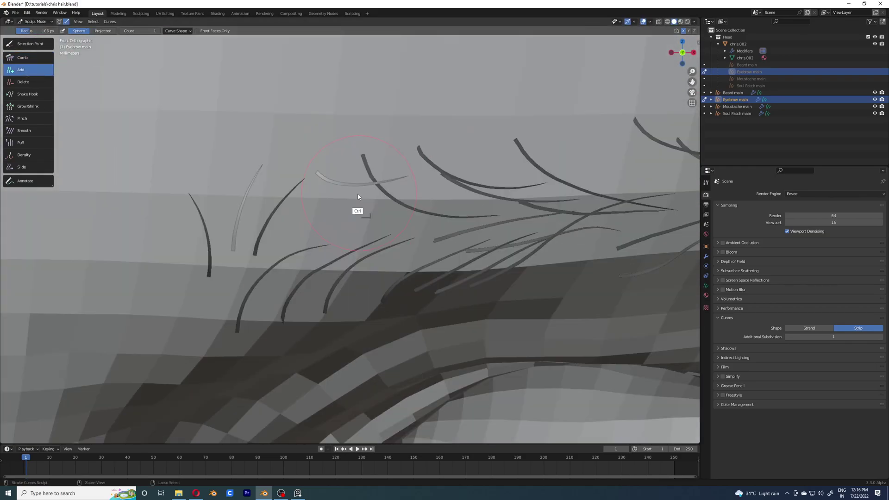
# Add interpolated hairs between the guides through the middle of the brow using the Add brush at 192 px radius
pyautogui.keyDown('ctrl'); pyautogui.moveTo(382, 162); pyautogui.dragTo(34, 72, button='middle'); pyautogui.keyUp('ctrl')
pyautogui.press('k')
pyautogui.click(34, 72)
pyautogui.scroll(1, 385, 248)
pyautogui.click(385, 248)
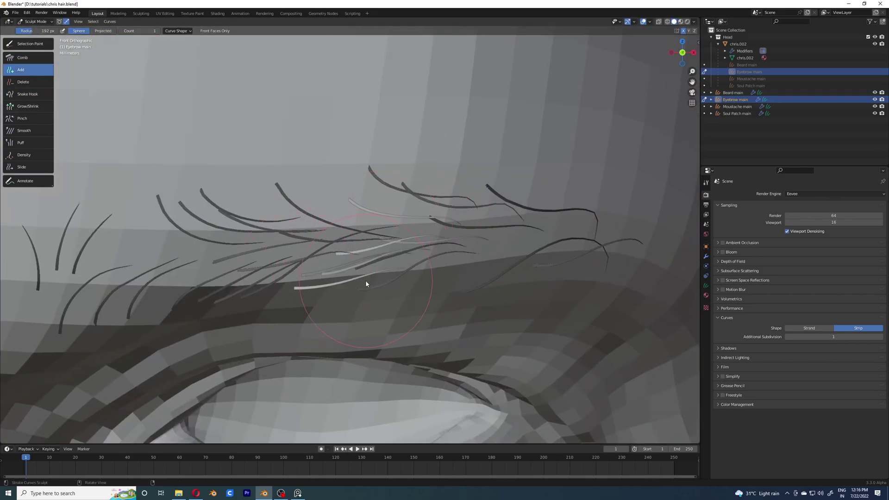
pyautogui.keyDown('ctrl'); pyautogui.moveTo(498, 211); pyautogui.dragTo(349, 222, button='middle'); pyautogui.keyUp('ctrl')
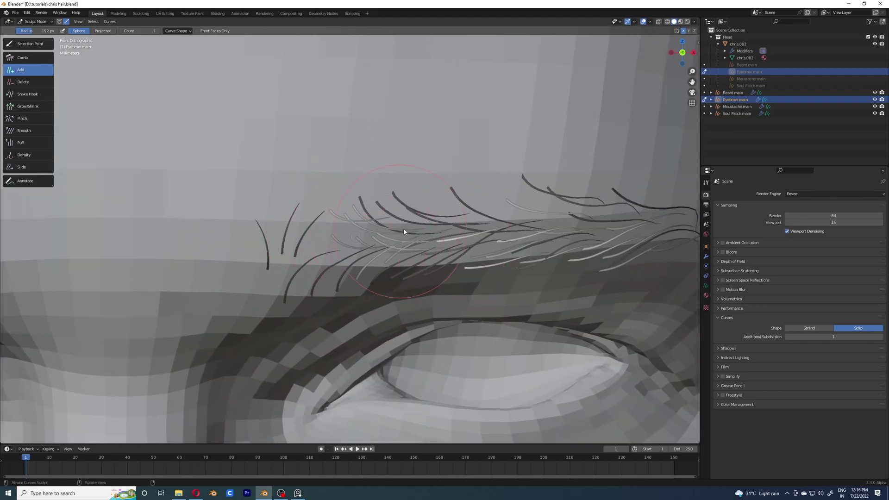
# Set the Add brush to an 89 px radius and a count of 3, and fill in the inner and middle brow
pyautogui.press('f')
pyautogui.click(391, 249)
pyautogui.scroll(1, 390, 248)
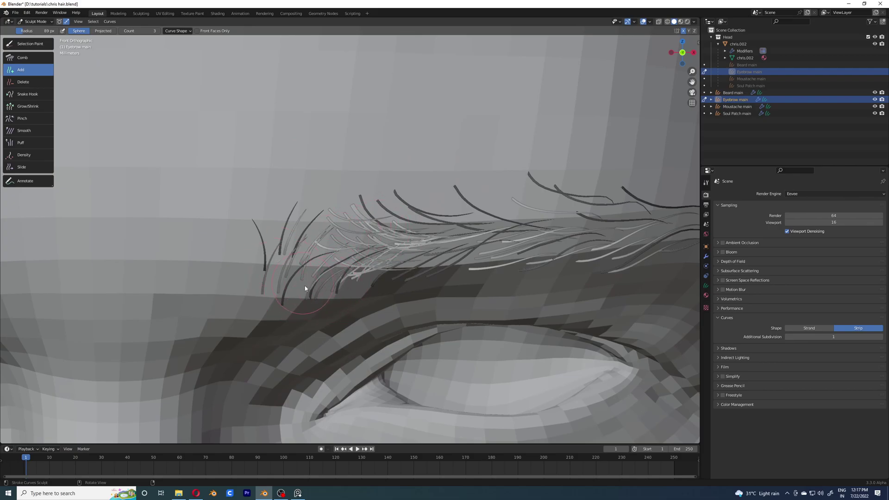
pyautogui.keyDown('shift'); pyautogui.moveTo(452, 258); pyautogui.dragTo(365, 211, button='middle'); pyautogui.keyUp('shift')
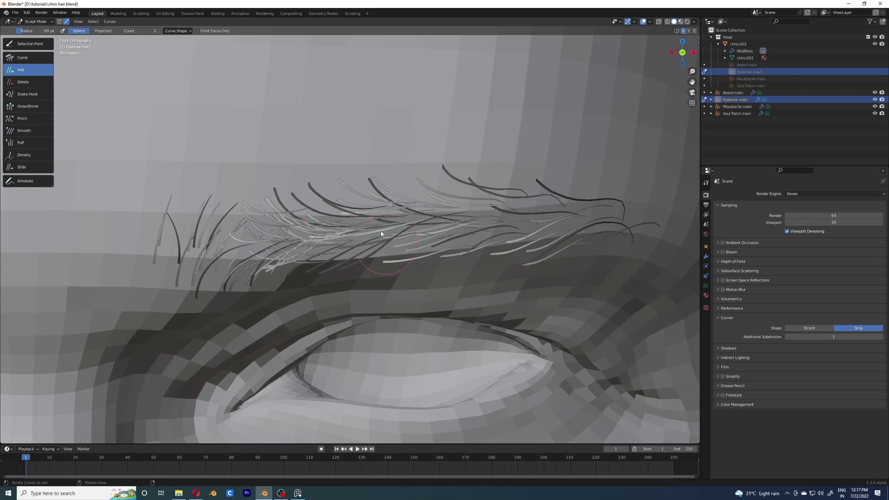
# Thicken the eyebrow with the Density brush at a minimum distance of 0.00051 m
pyautogui.press('d')
pyautogui.scroll(1, 318, 201)
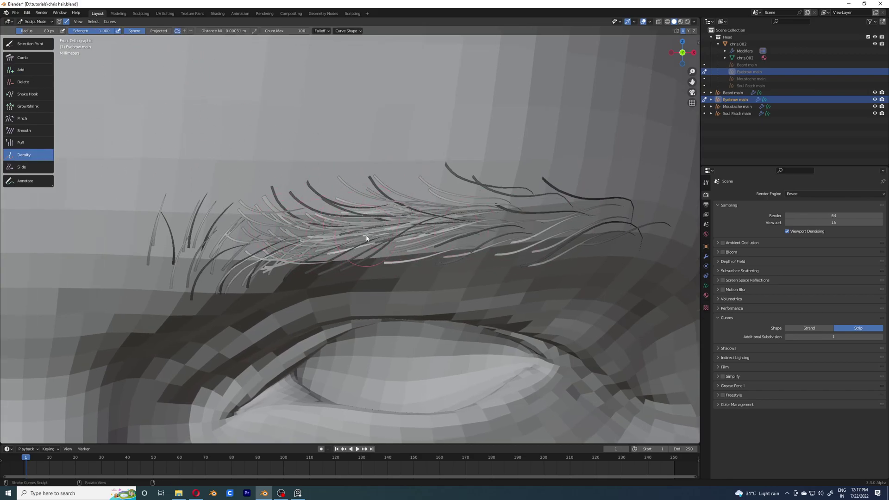
pyautogui.scroll(-3, 375, 235)
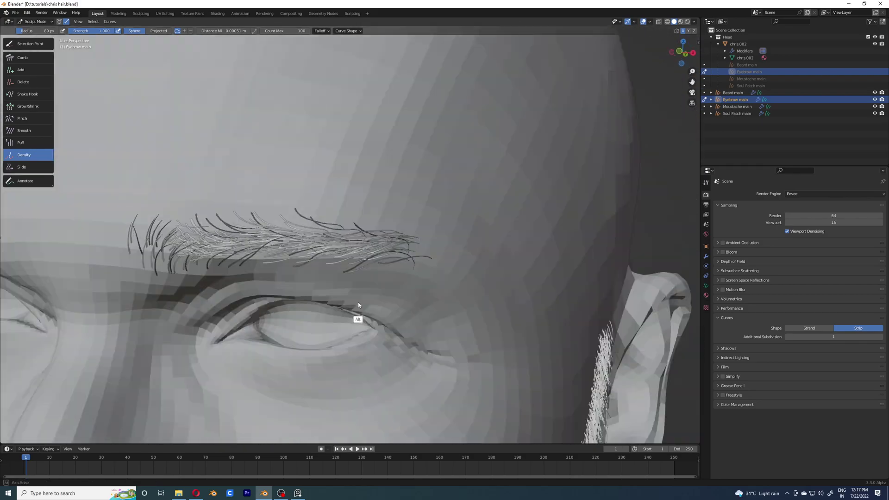
pyautogui.scroll(1, 390, 267)
pyautogui.scroll(2, 391, 241)
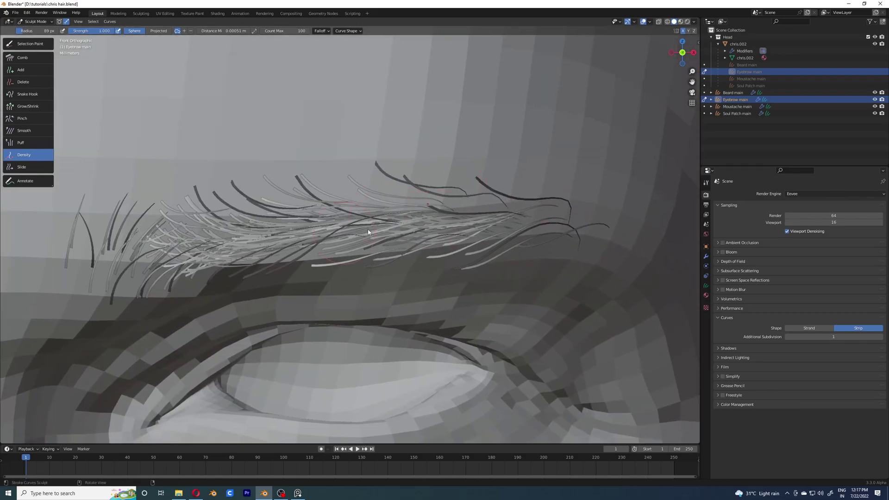
# Remove the filler hairs around the guides at the inner end of the brow with the Delete brush at 23 px radius
pyautogui.keyDown('shift'); pyautogui.moveTo(454, 258); pyautogui.dragTo(502, 210, button='middle'); pyautogui.keyUp('shift')
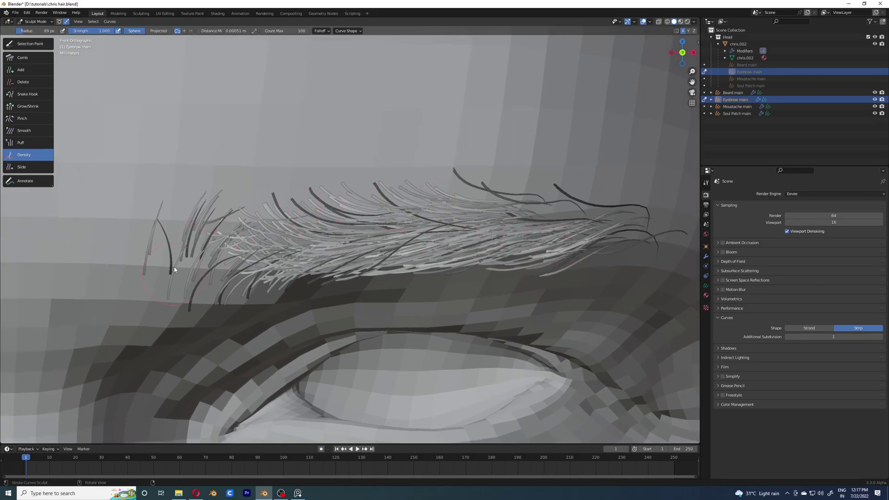
pyautogui.scroll(2, 288, 252)
pyautogui.click(24, 82)
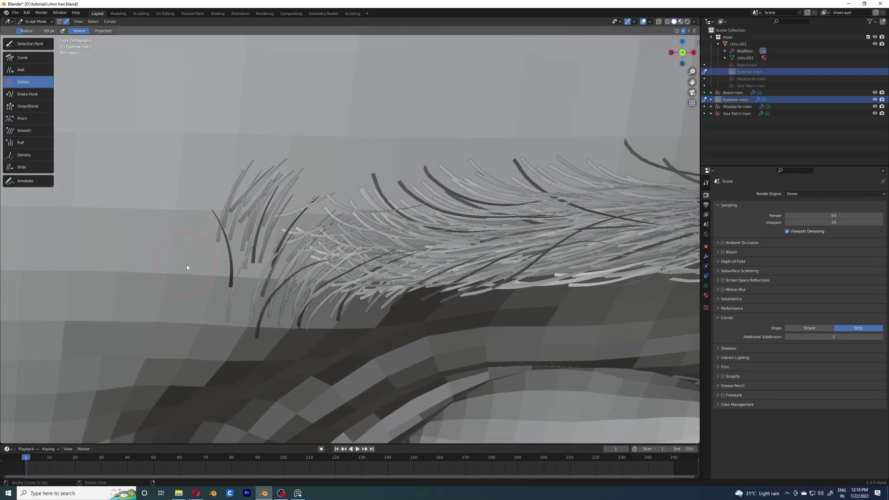
pyautogui.scroll(3, 285, 226)
pyautogui.scroll(-3, 285, 226)
pyautogui.press('f')
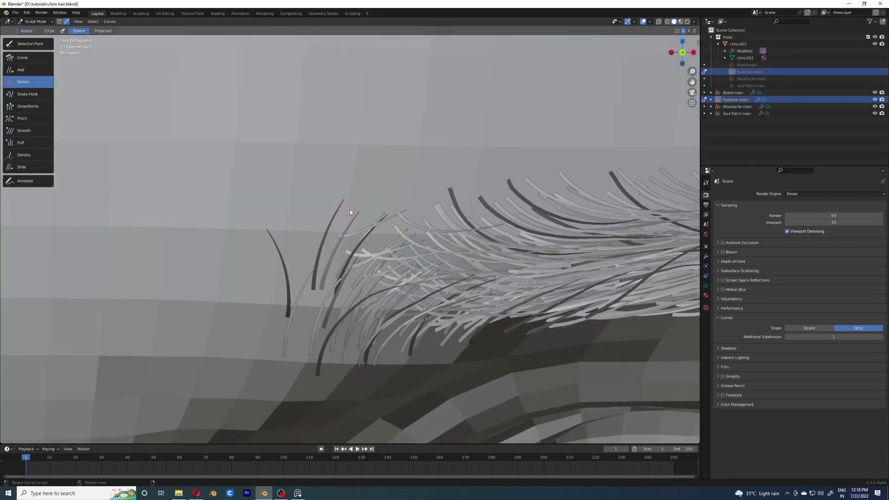
pyautogui.click(334, 228)
pyautogui.scroll(2, 324, 220)
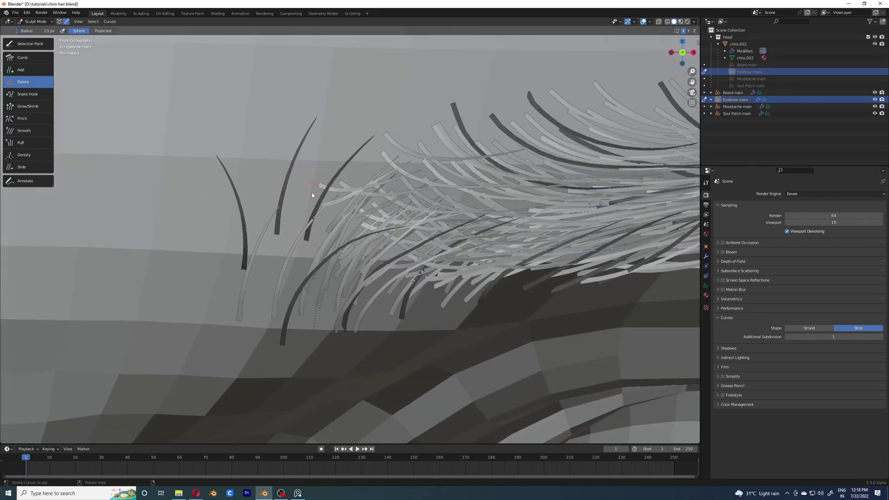
pyautogui.scroll(-4, 294, 240)
pyautogui.scroll(4, 278, 283)
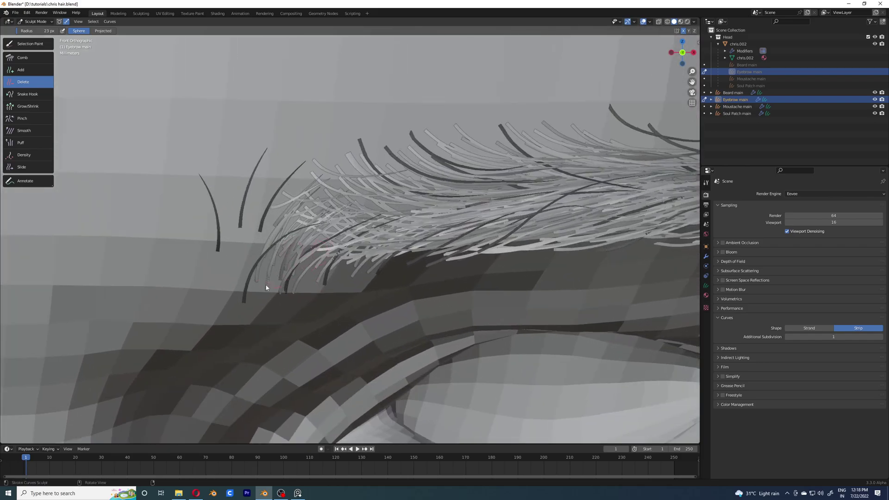
pyautogui.moveTo(266, 286)
pyautogui.mouseDown()
pyautogui.moveTo(267, 266)
pyautogui.moveTo(283, 265)
pyautogui.moveTo(281, 227)
pyautogui.moveTo(300, 278)
pyautogui.moveTo(359, 277)
pyautogui.mouseUp()
# Add short hairs along the inner brow's lower edge at a count of 3, and thin them with the Density brush at 60 px radius
pyautogui.scroll(-4, 360, 277)
pyautogui.moveTo(417, 317); pyautogui.dragTo(343, 213, button='middle')
pyautogui.scroll(4, 333, 218)
pyautogui.scroll(-4, 343, 213)
pyautogui.hotkey('shift', 'a')
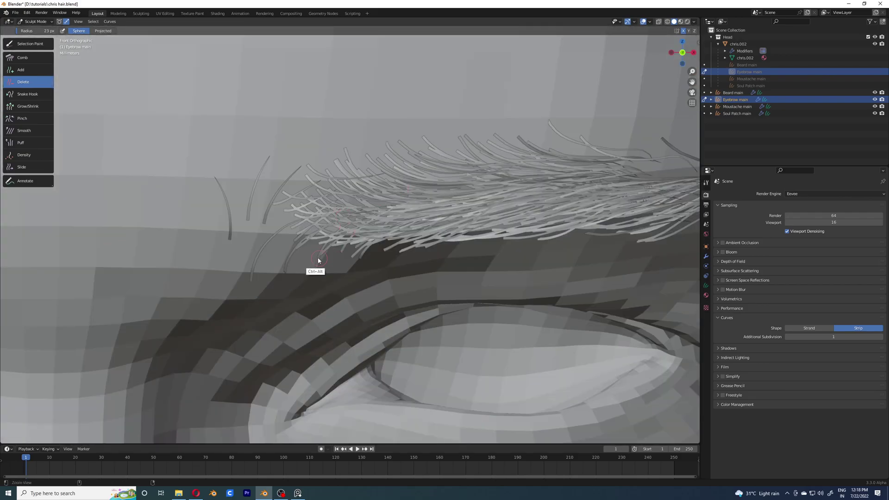
pyautogui.scroll(4, 318, 254)
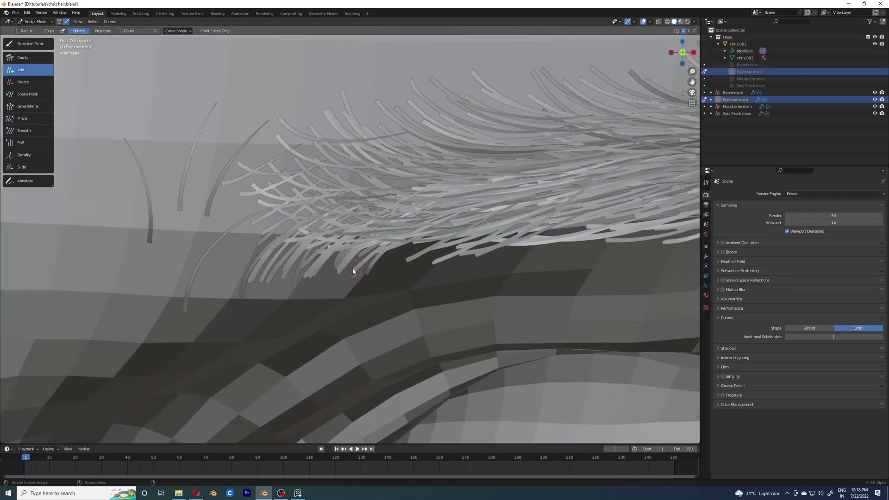
pyautogui.moveTo(204, 207)
pyautogui.keyDown('shift'); pyautogui.mouseDown(button='middle')
pyautogui.moveTo(328, 238)
pyautogui.moveTo(309, 252)
pyautogui.moveTo(268, 121)
pyautogui.moveTo(317, 237)
pyautogui.mouseUp(button='middle'); pyautogui.keyUp('shift')
pyautogui.press('f')
pyautogui.click(309, 251)
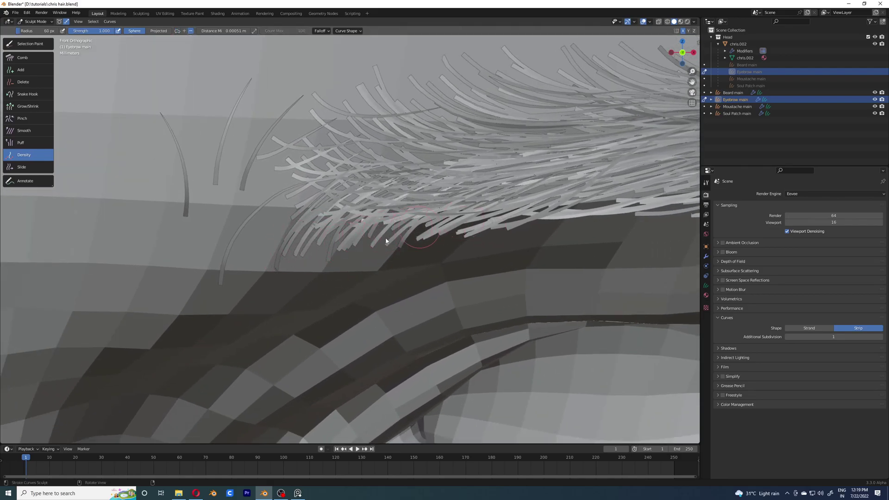
# Fill the brow's lower edge from the inner end toward the tail with the Add brush at 60 px radius and a count of 1
pyautogui.scroll(-6, 314, 256)
pyautogui.press('a')
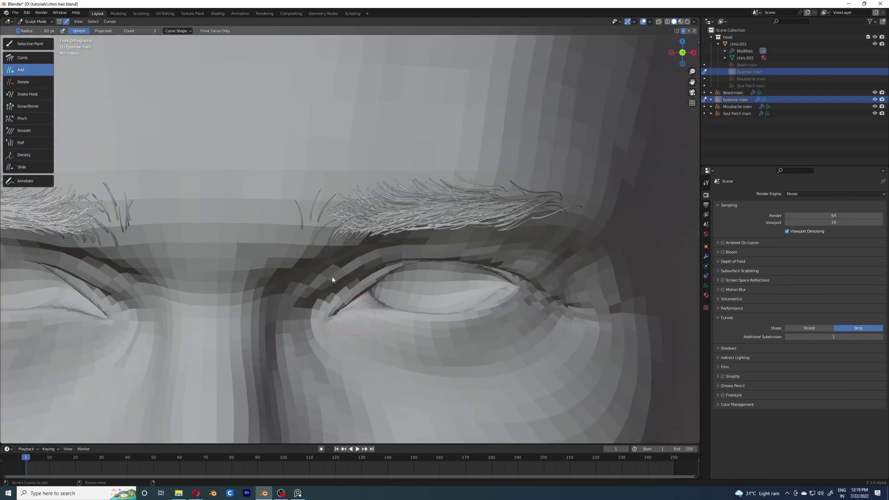
pyautogui.scroll(6, 336, 196)
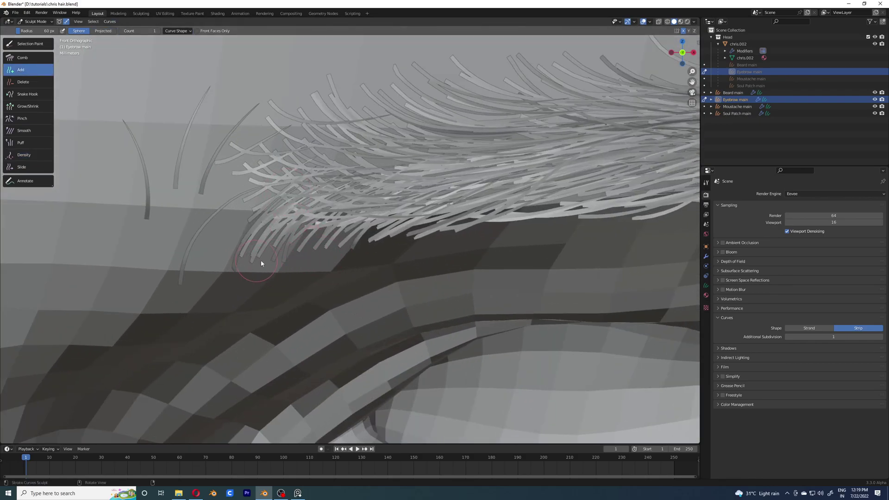
pyautogui.keyDown('shift'); pyautogui.moveTo(470, 240); pyautogui.dragTo(407, 250, button='middle'); pyautogui.keyUp('shift')
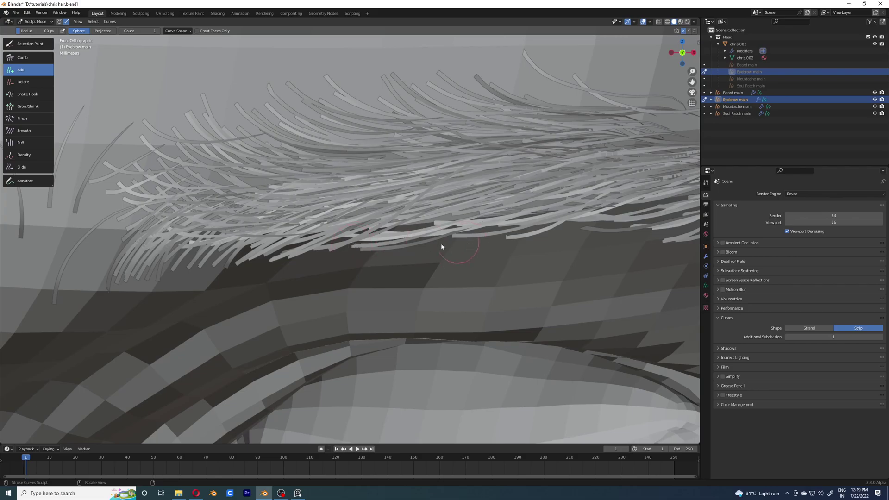
pyautogui.keyDown('shift'); pyautogui.moveTo(513, 231); pyautogui.dragTo(382, 226, button='middle'); pyautogui.keyUp('shift')
pyautogui.scroll(-6, 385, 229)
pyautogui.scroll(6, 362, 245)
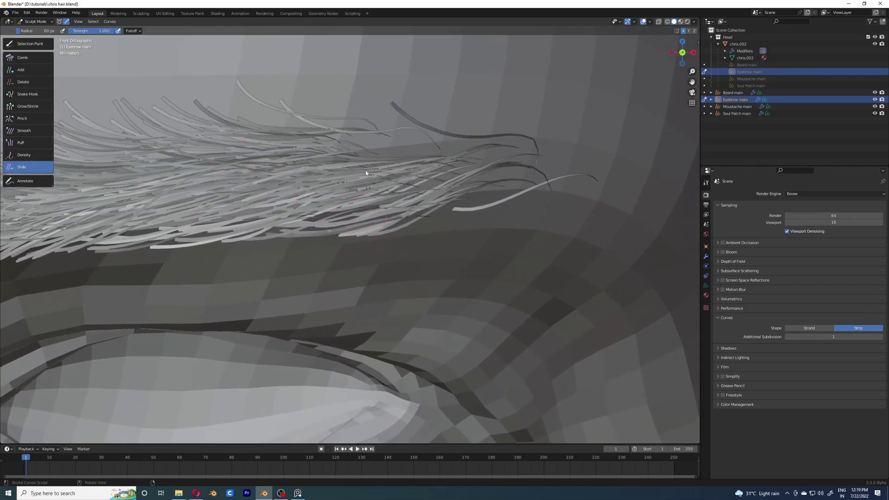
pyautogui.scroll(-5, 368, 204)
pyautogui.press('a')
pyautogui.scroll(5, 357, 160)
# Reposition hairs along the brow's upper edge with the Slide brush at 42 px radius
pyautogui.click(22, 167)
pyautogui.moveTo(315, 195); pyautogui.dragTo(278, 191, button='middle')
pyautogui.scroll(-5, 278, 191)
pyautogui.scroll(5, 335, 256)
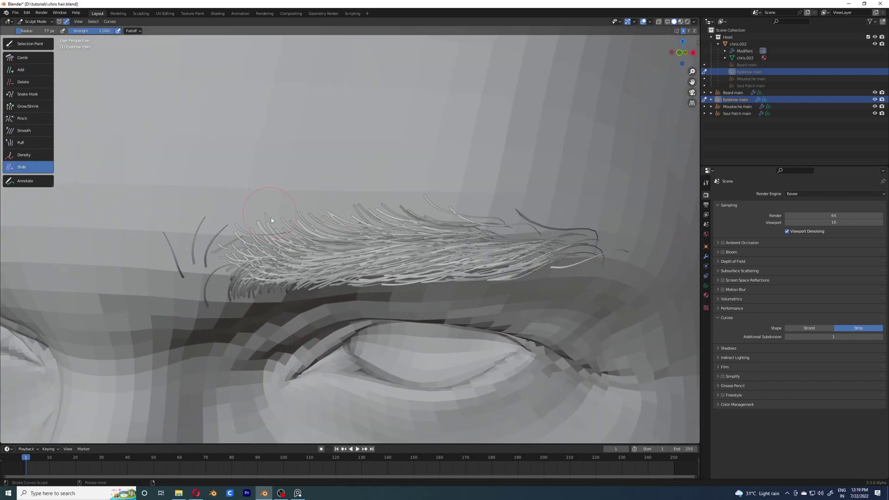
pyautogui.scroll(2, 325, 215)
pyautogui.scroll(3, 354, 193)
pyautogui.press('f')
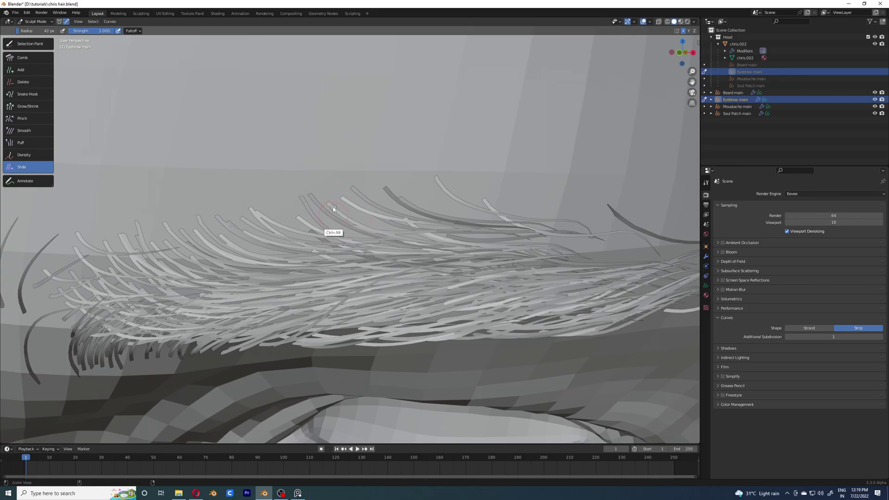
pyautogui.click(342, 192)
pyautogui.press('KP_1')
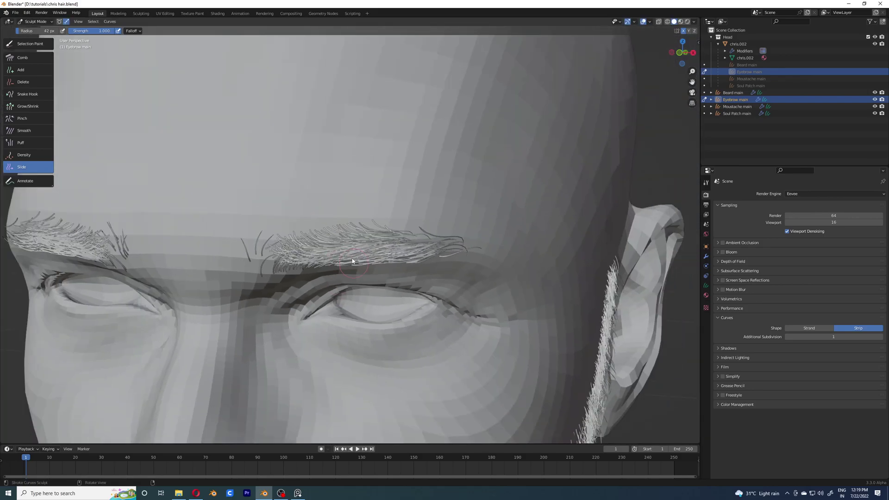
# Even out the brow's upper outline with the Slide brush at 69 px radius, and check the shape from several angles
pyautogui.scroll(6, 322, 243)
pyautogui.press('f')
pyautogui.click(370, 209)
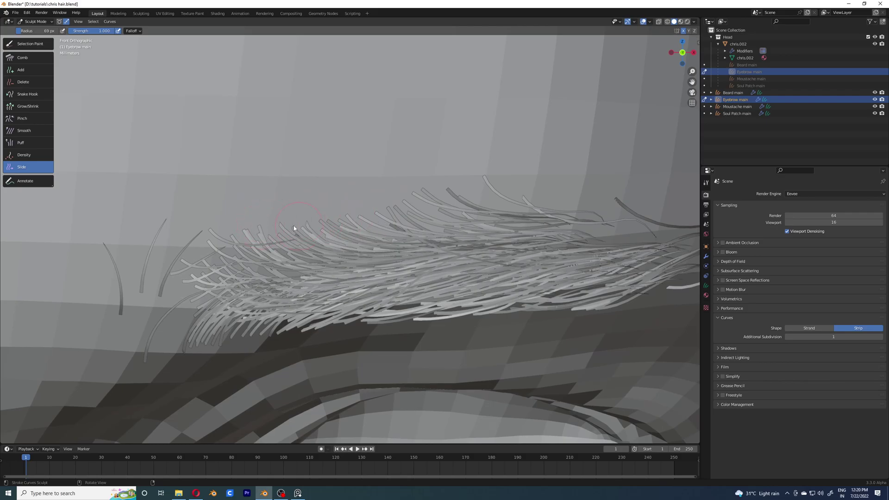
pyautogui.scroll(2, 384, 197)
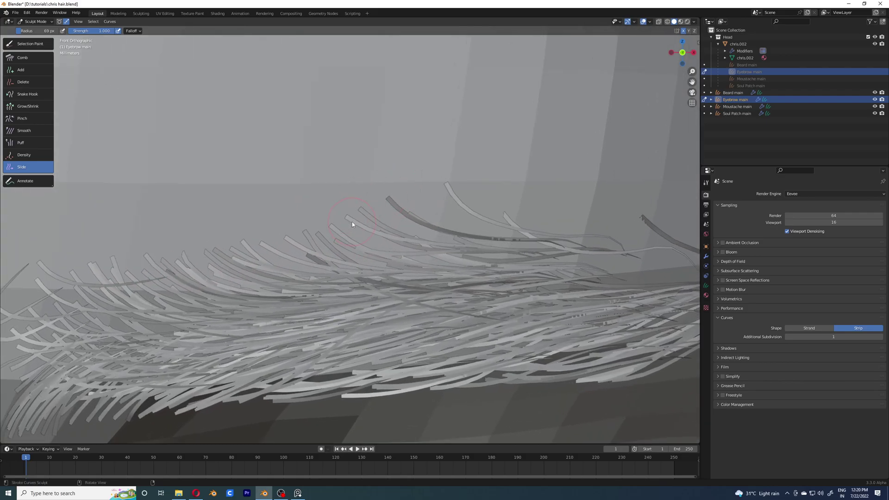
pyautogui.scroll(-10, 400, 185)
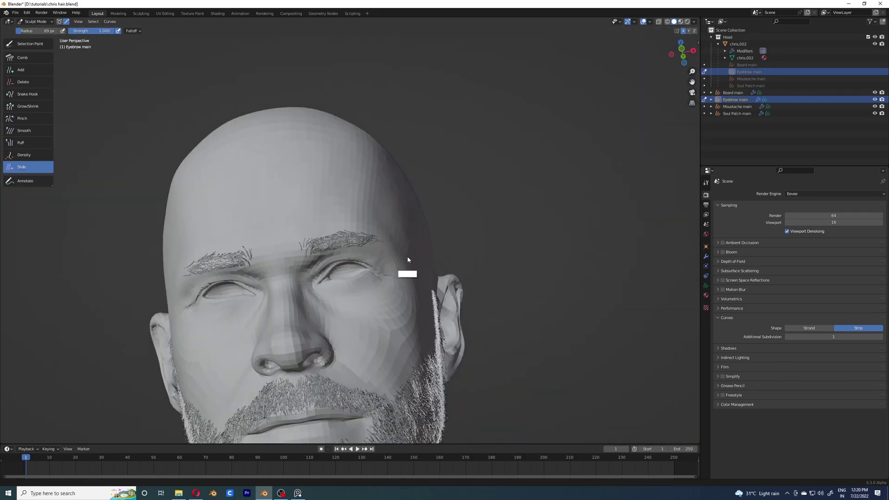
pyautogui.moveTo(401, 199); pyautogui.dragTo(393, 208, button='middle')
pyautogui.scroll(8, 393, 211)
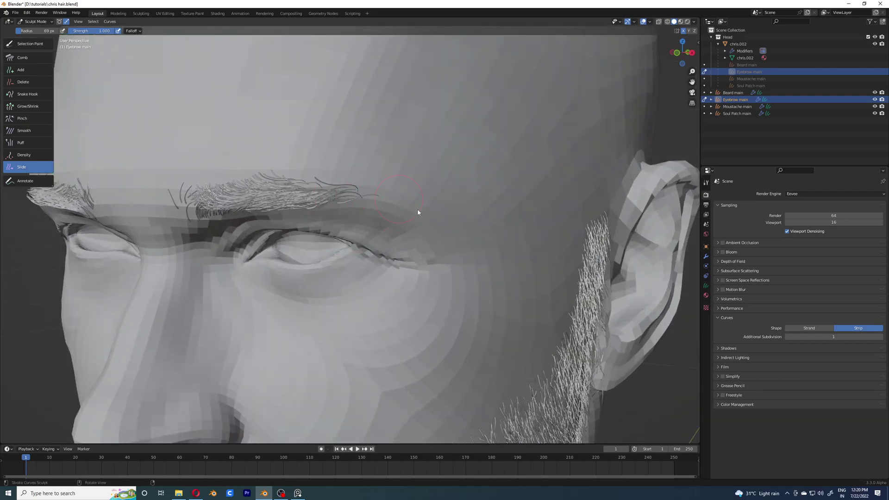
pyautogui.scroll(-4, 325, 199)
# Place single hairs between the guides at the inner end of the brow with the Add brush at 59 px radius
pyautogui.press('KP_1')
pyautogui.scroll(5, 351, 198)
pyautogui.hotkey('shift', 'a')
pyautogui.scroll(2, 327, 215)
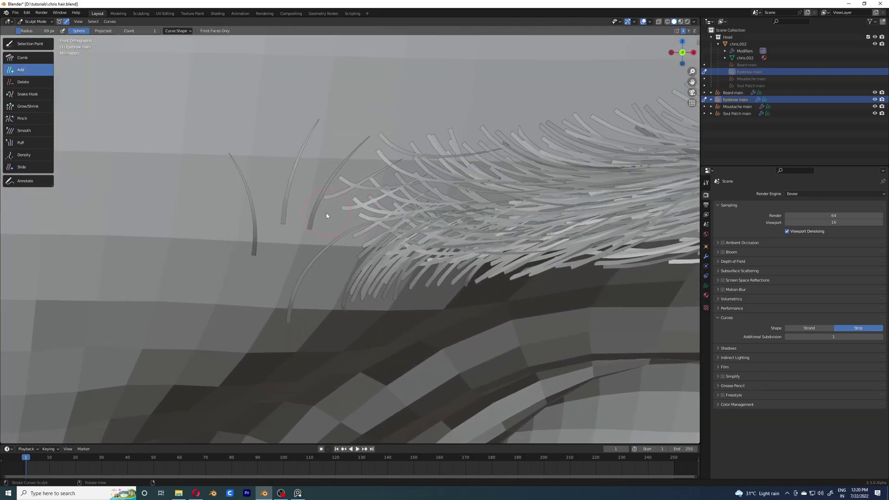
pyautogui.keyDown('shift'); pyautogui.moveTo(327, 215); pyautogui.dragTo(283, 273, button='middle'); pyautogui.keyUp('shift')
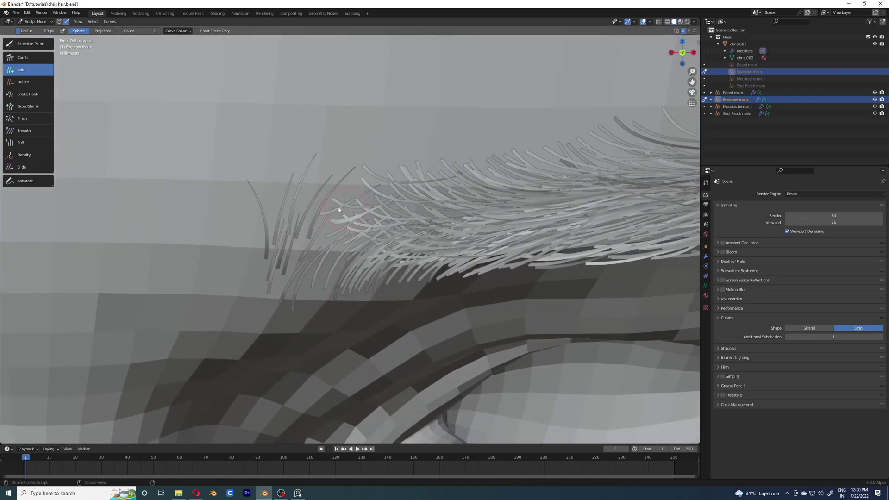
pyautogui.scroll(3, 358, 184)
# Comb the new inner-end hairs and fill the lower inner corner with the Add brush at 111 px radius
pyautogui.click(22, 58)
pyautogui.keyDown('shift'); pyautogui.moveTo(357, 239); pyautogui.dragTo(247, 303, button='middle'); pyautogui.keyUp('shift')
pyautogui.click(20, 70)
pyautogui.moveTo(234, 306); pyautogui.dragTo(290, 298)
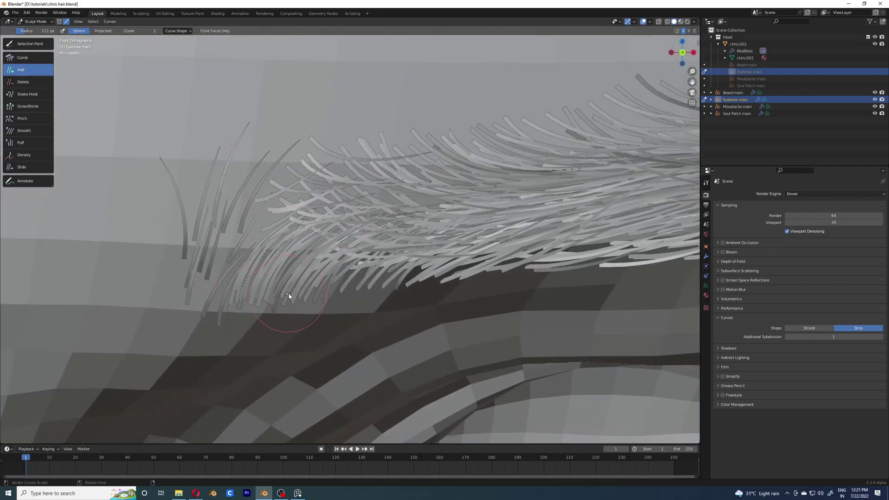
# Place more single hairs at the inner brow end and thin dense spots with the Density brush at 111 px radius
pyautogui.hotkey('shift', 'space')
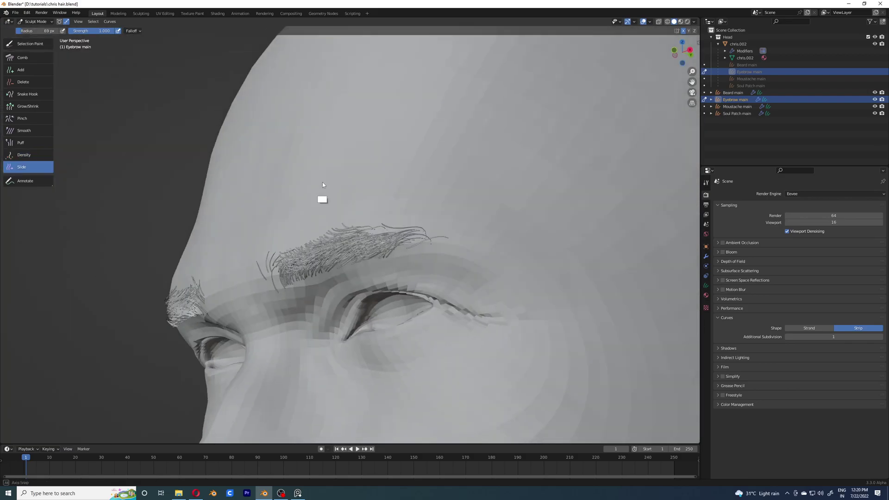
pyautogui.keyDown('alt'); pyautogui.moveTo(323, 182); pyautogui.dragTo(296, 202); pyautogui.keyUp('alt')
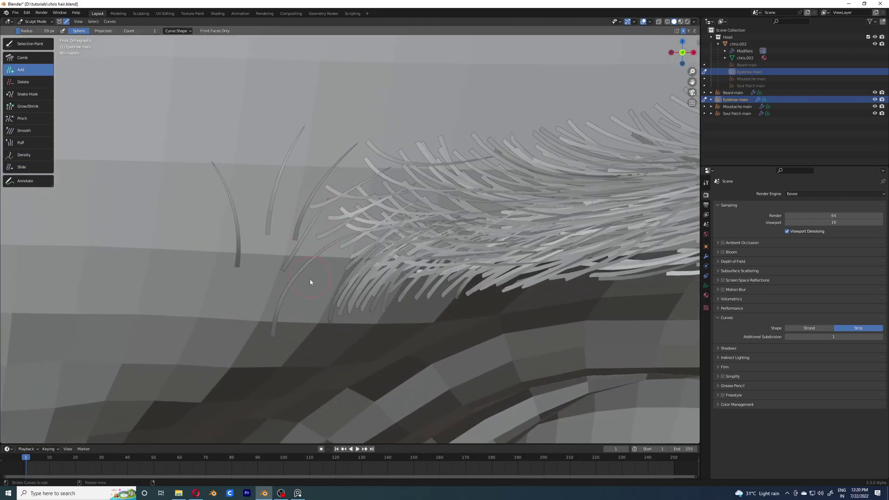
pyautogui.click(265, 293)
pyautogui.click(257, 278)
pyautogui.moveTo(335, 235)
pyautogui.keyDown('ctrl'); pyautogui.mouseDown(button='middle')
pyautogui.moveTo(133, 148)
pyautogui.moveTo(413, 282)
pyautogui.moveTo(318, 232)
pyautogui.moveTo(275, 304)
pyautogui.mouseUp(button='middle'); pyautogui.keyUp('ctrl')
pyautogui.hotkey('shift', 'r')
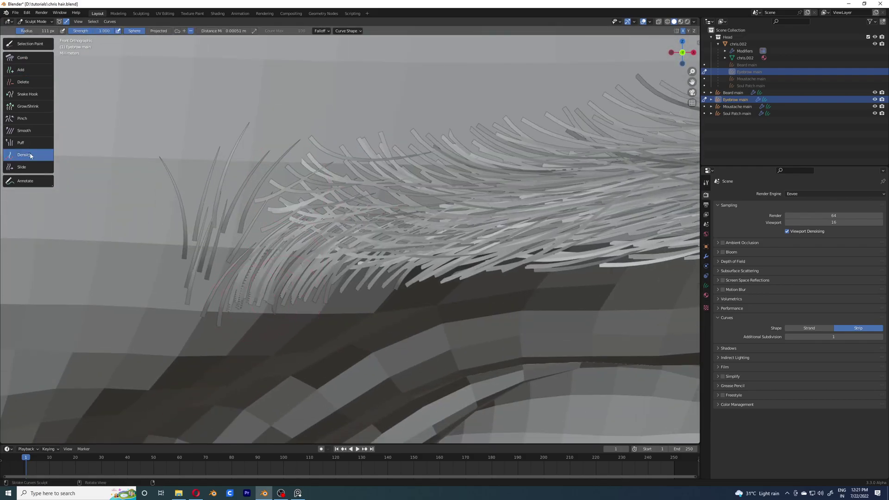
pyautogui.keyDown('alt'); pyautogui.moveTo(235, 294); pyautogui.dragTo(361, 223); pyautogui.keyUp('alt')
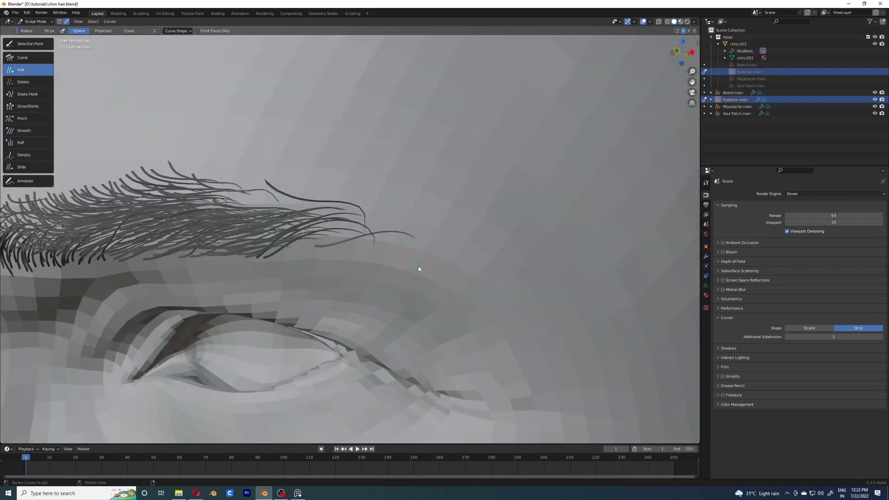
# Place a single guide hair beyond the brow's tail with a 36 px brush and comb it outward
pyautogui.keyDown('alt'); pyautogui.moveTo(418, 266); pyautogui.dragTo(311, 213); pyautogui.keyUp('alt')
pyautogui.scroll(5, 312, 213)
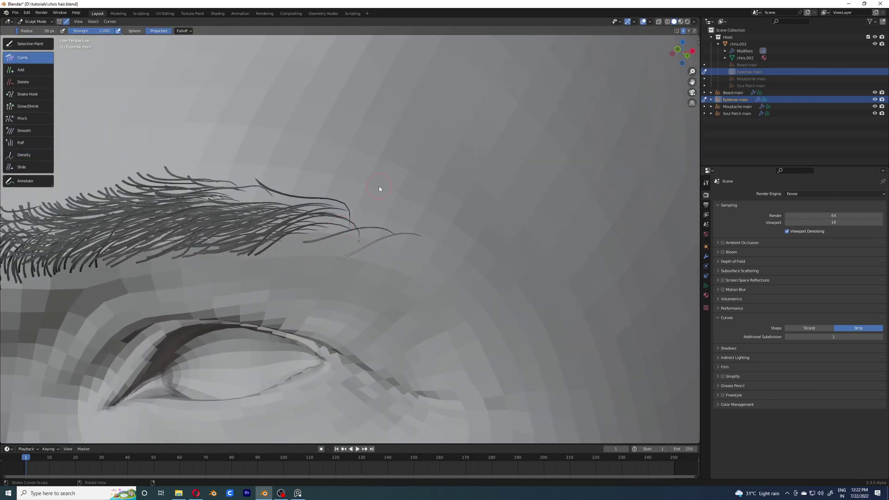
pyautogui.press('c')
pyautogui.keyDown('alt'); pyautogui.moveTo(462, 308); pyautogui.dragTo(320, 190); pyautogui.keyUp('alt')
pyautogui.scroll(5, 380, 234)
# Add another single guide hair farther out past the tail and comb it downward with the Comb brush at 165 px radius
pyautogui.hotkey('shift', 'd')
pyautogui.hotkey('ctrl', 's')
pyautogui.scroll(-5, 320, 190)
pyautogui.scroll(4, 401, 192)
pyautogui.hotkey('shift', 'a')
pyautogui.moveTo(401, 192)
pyautogui.keyDown('alt'); pyautogui.mouseDown()
pyautogui.moveTo(362, 224)
pyautogui.moveTo(364, 272)
pyautogui.moveTo(355, 206)
pyautogui.mouseUp(); pyautogui.keyUp('alt')
pyautogui.scroll(-5, 373, 231)
pyautogui.hotkey('shift', 'c')
pyautogui.scroll(2, 403, 286)
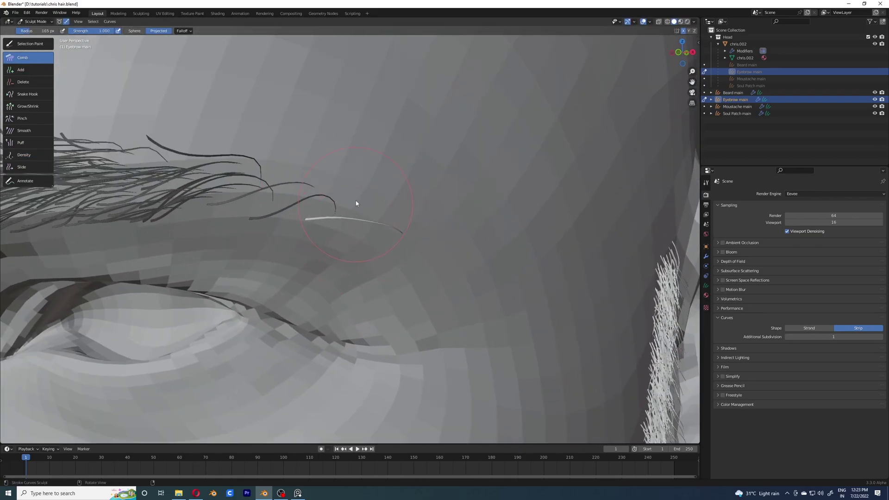
# Add more single guide hairs around the tail, enlarging the Add brush to 114 px radius
pyautogui.scroll(3, 350, 223)
pyautogui.scroll(-6, 308, 207)
pyautogui.scroll(8, 349, 248)
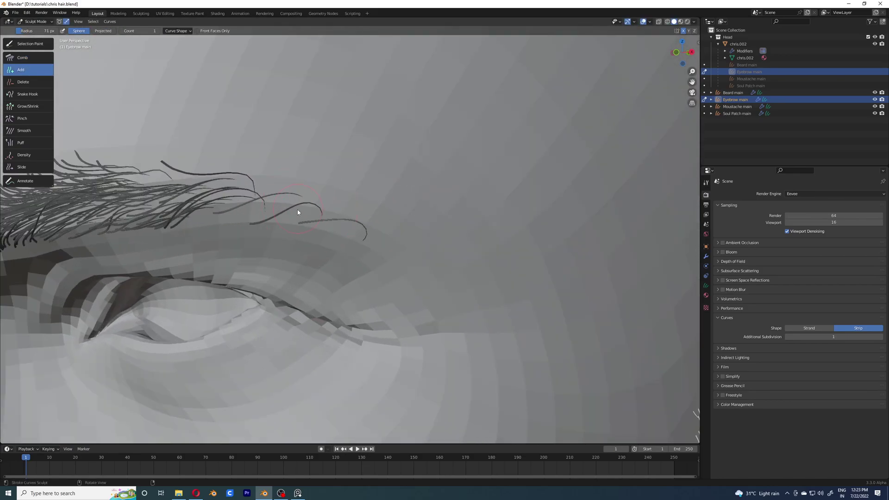
pyautogui.scroll(3, 343, 207)
pyautogui.press('f')
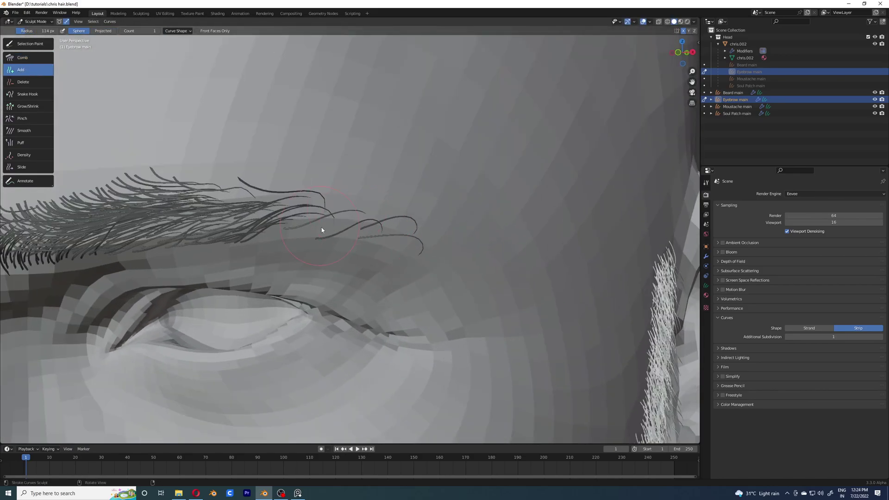
# Comb the tail guides into downward curves and fill the gaps between them with the Add brush at 126 px radius
pyautogui.click(22, 58)
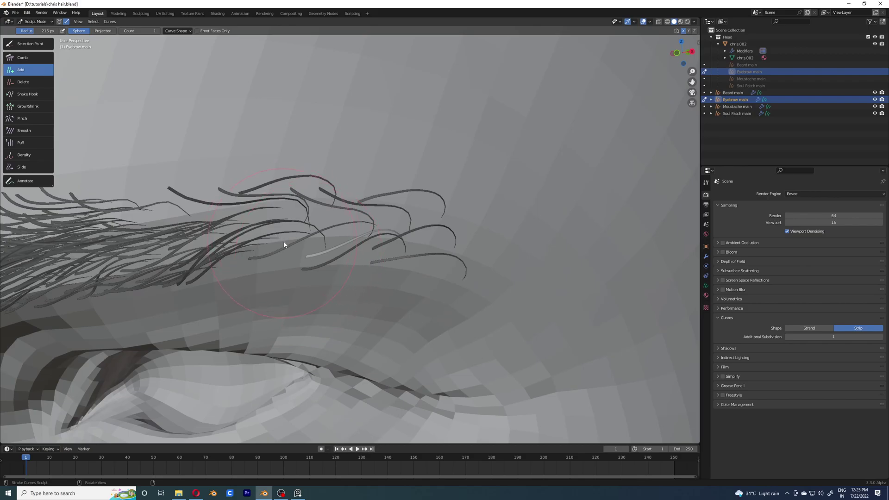
pyautogui.press('a')
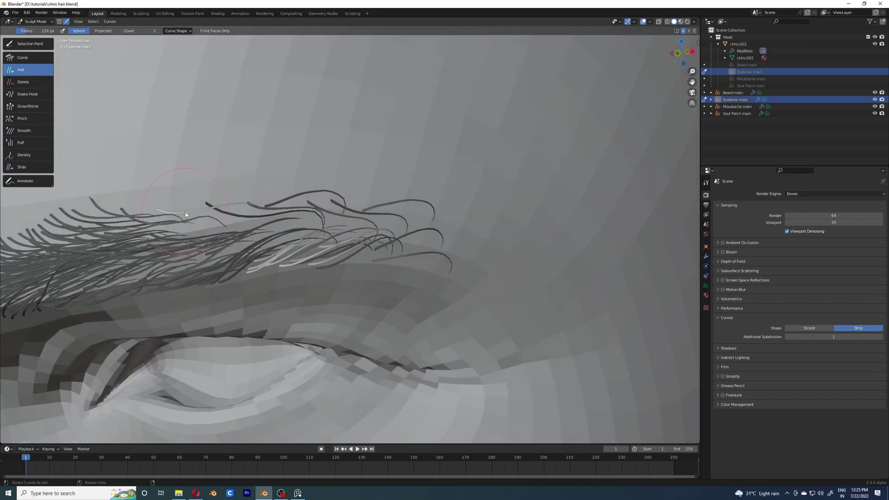
pyautogui.moveTo(185, 212); pyautogui.dragTo(193, 228)
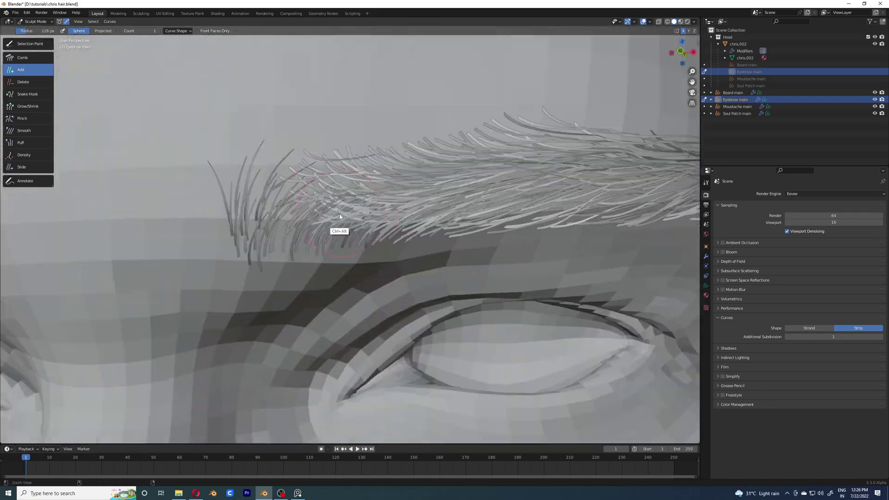
# Comb the inner and middle brow hairs outward and even them out with the Smooth brush at 235 px radius
pyautogui.scroll(4, 324, 245)
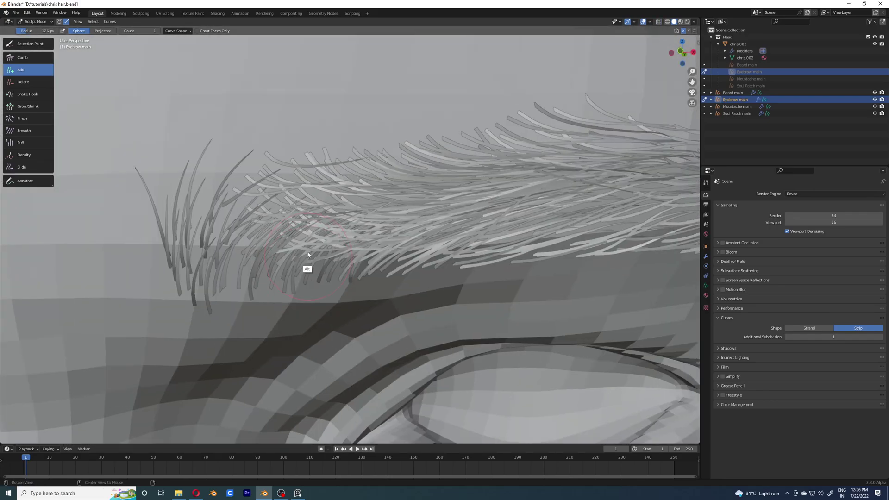
pyautogui.press('c')
pyautogui.moveTo(315, 262)
pyautogui.mouseDown()
pyautogui.moveTo(383, 277)
pyautogui.moveTo(435, 234)
pyautogui.mouseUp()
pyautogui.hotkey('shift', 's')
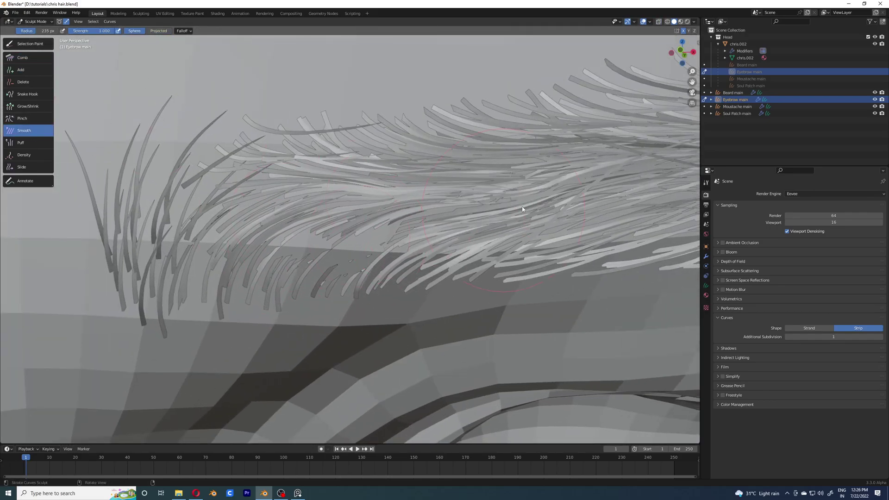
pyautogui.hotkey('shift', 'p')
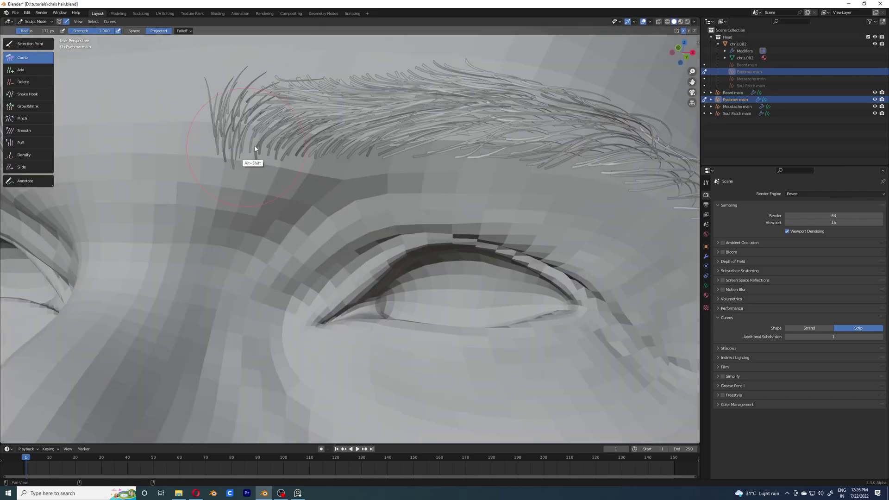